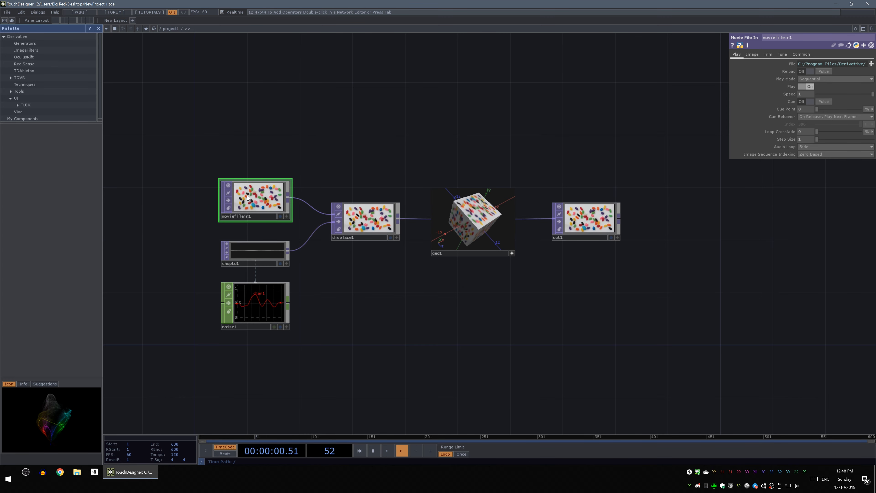
# Browse the COMP, TOP, CHOP, SOP, MAT and DAT operator families in the operator creation dialog, and close it
pyautogui.rightClick(256, 123)
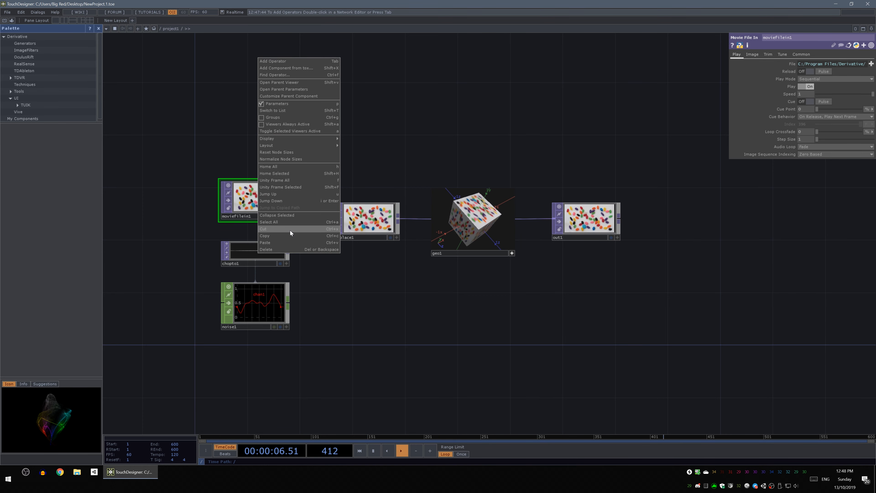
pyautogui.click(283, 62)
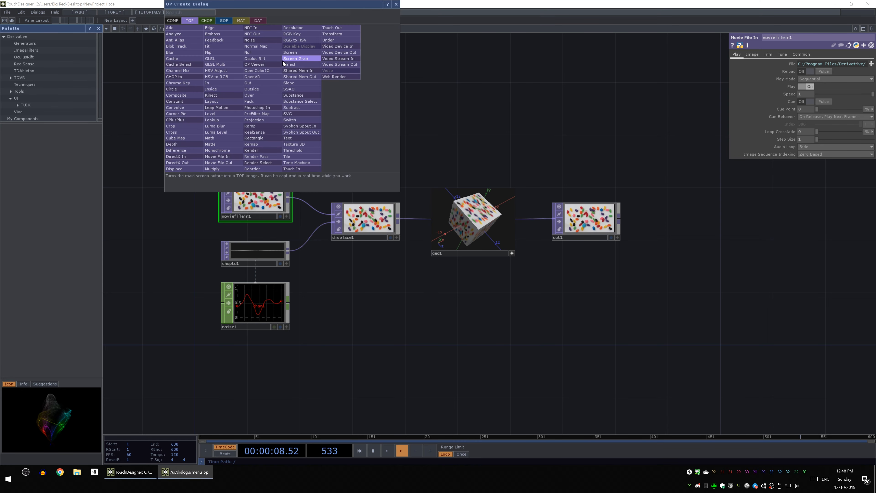
pyautogui.click(174, 21)
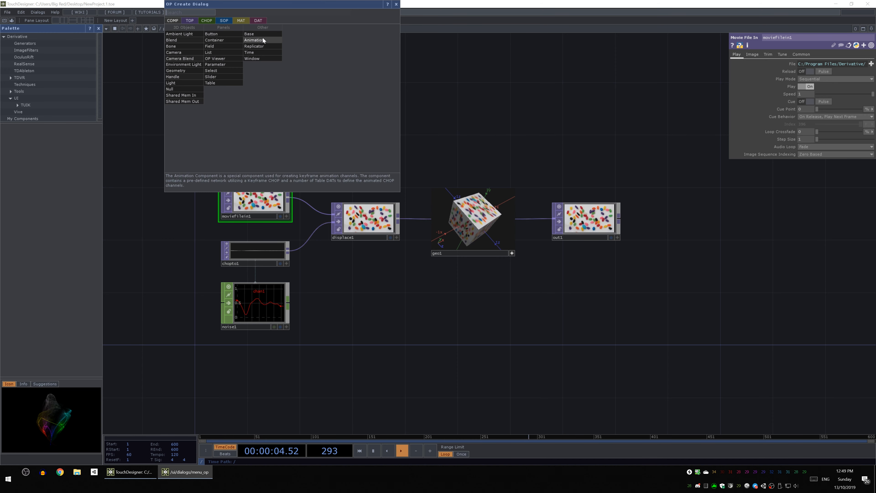
pyautogui.click(190, 20)
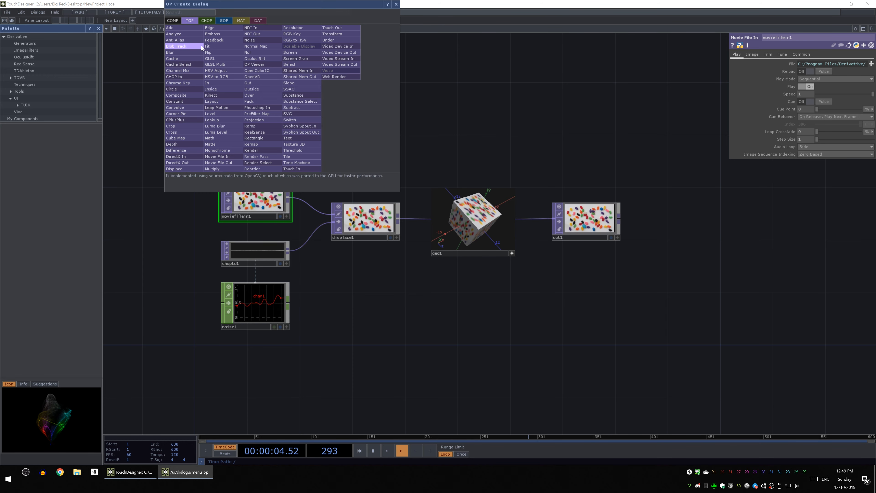
pyautogui.click(208, 22)
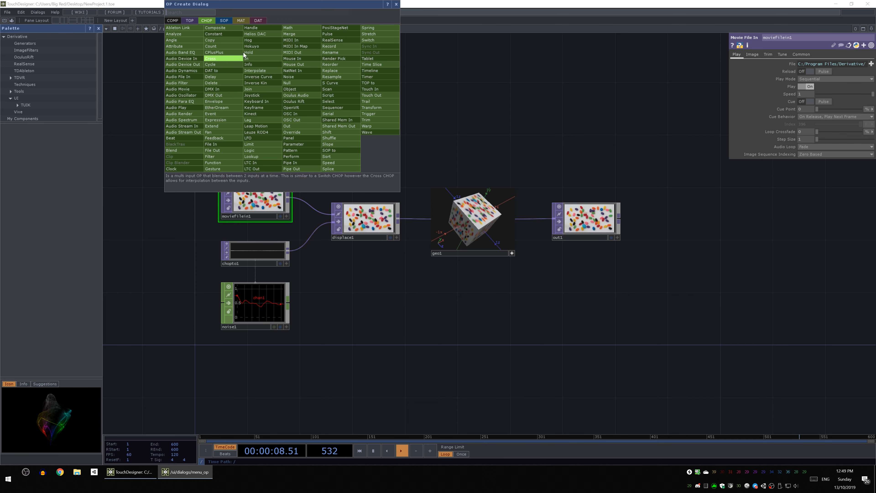
pyautogui.click(227, 20)
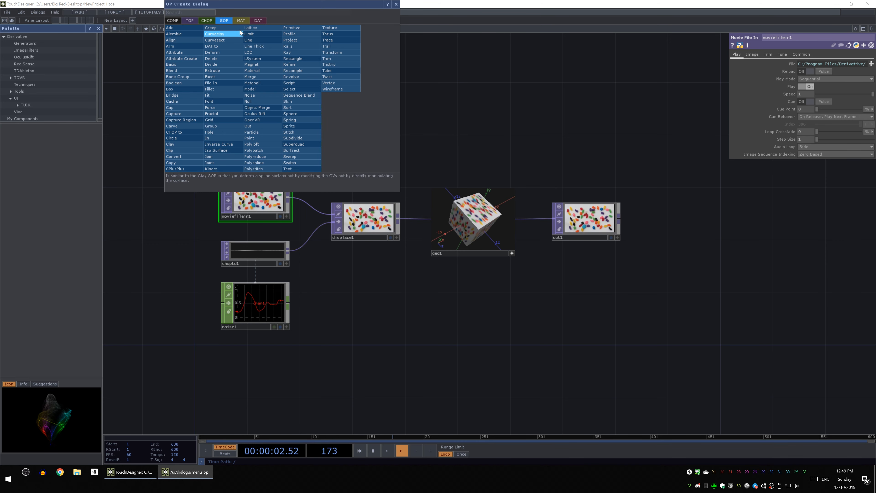
pyautogui.click(242, 22)
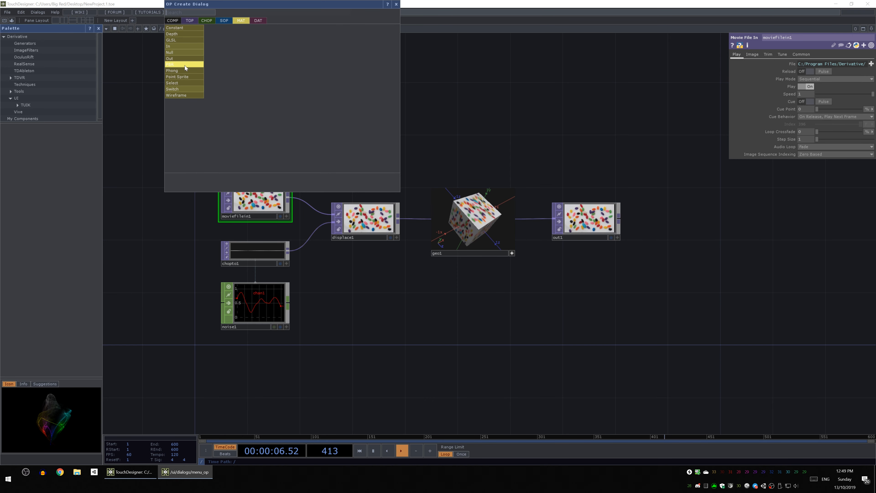
pyautogui.click(257, 22)
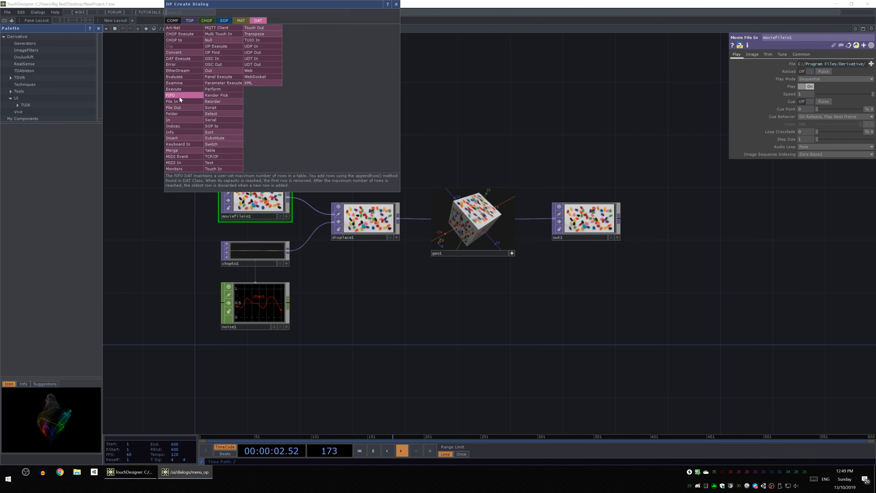
pyautogui.click(173, 21)
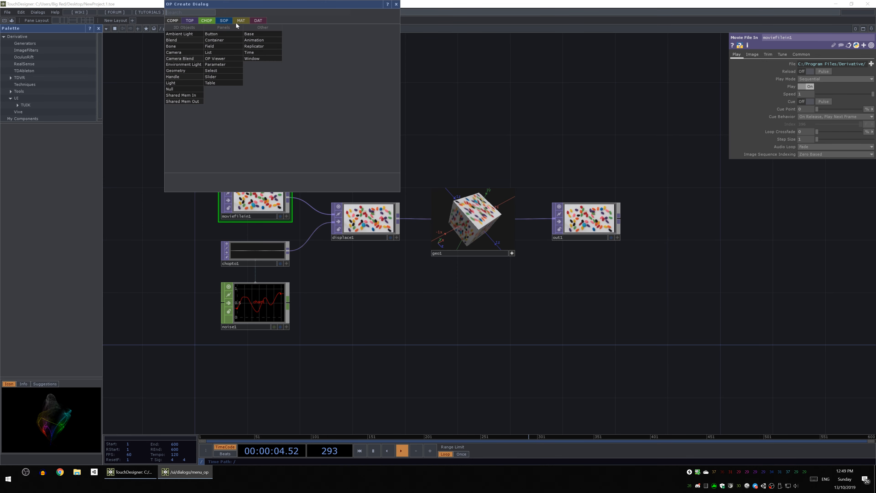
pyautogui.click(396, 4)
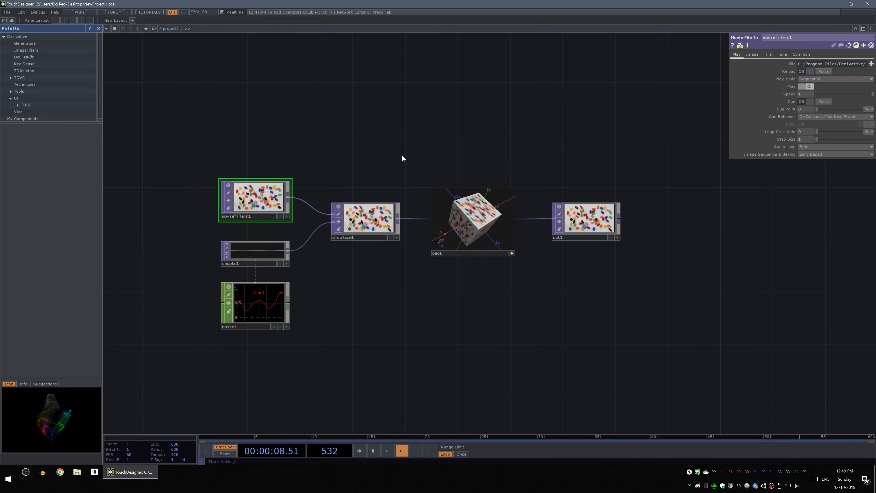
# Look over the example network, go up to the root level containing project1, and return inside project1
pyautogui.moveTo(185, 133); pyautogui.dragTo(204, 129)
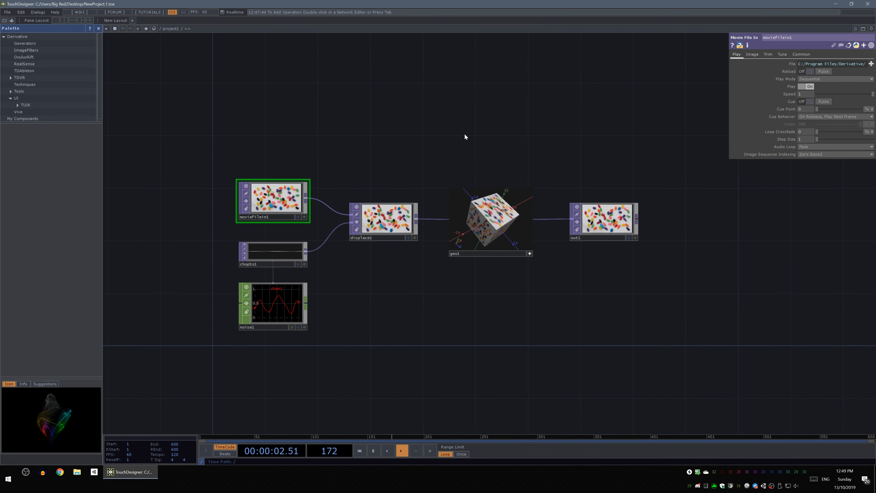
pyautogui.moveTo(458, 132); pyautogui.dragTo(430, 152)
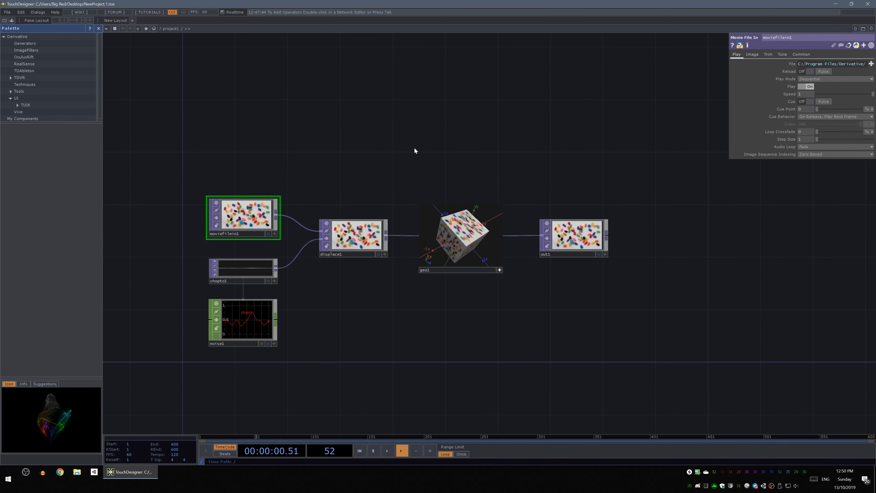
pyautogui.scroll(-10, 414, 147)
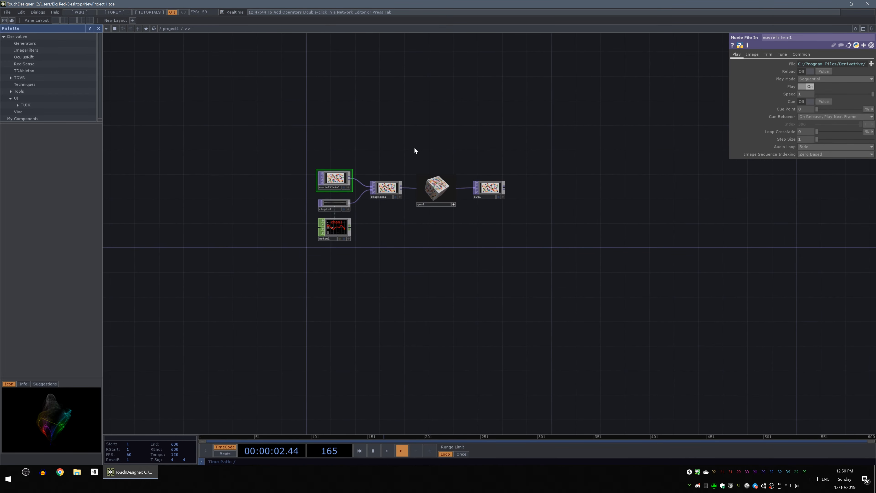
pyautogui.scroll(10, 414, 149)
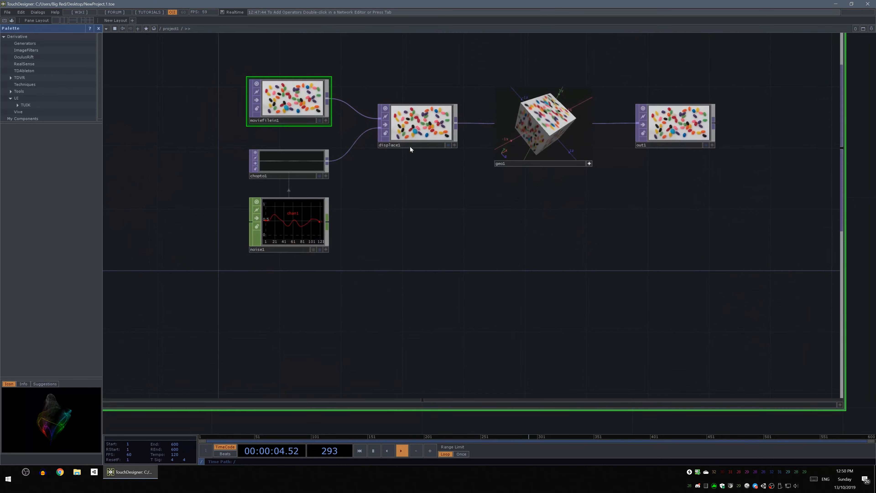
pyautogui.scroll(-10, 387, 132)
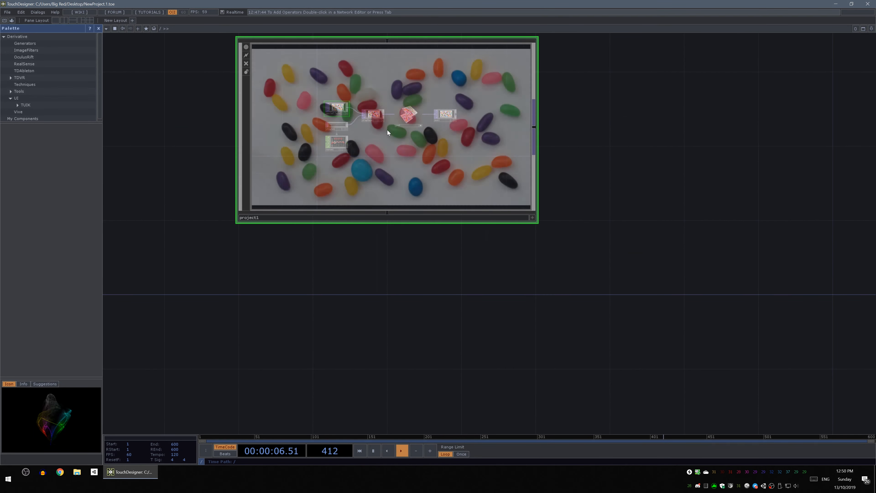
pyautogui.scroll(-5, 391, 140)
pyautogui.moveTo(385, 198); pyautogui.dragTo(376, 263)
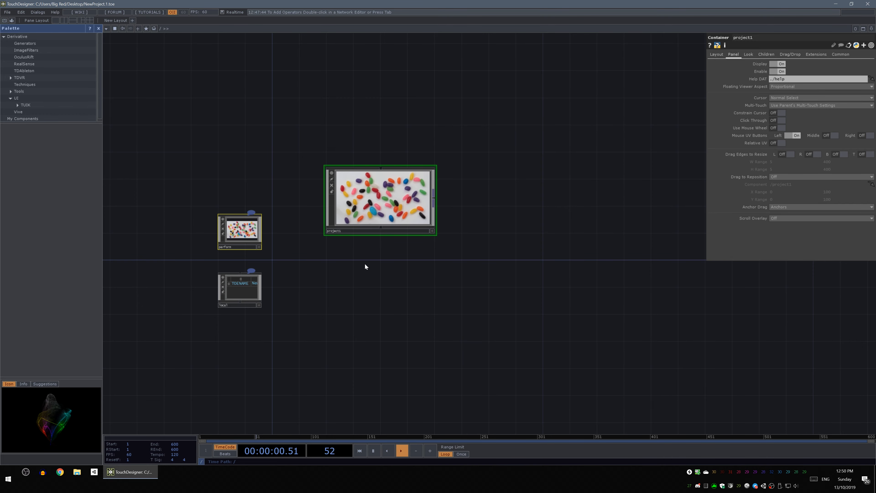
pyautogui.doubleClick(376, 201)
pyautogui.scroll(4, 375, 199)
pyautogui.moveTo(383, 210); pyautogui.dragTo(391, 272)
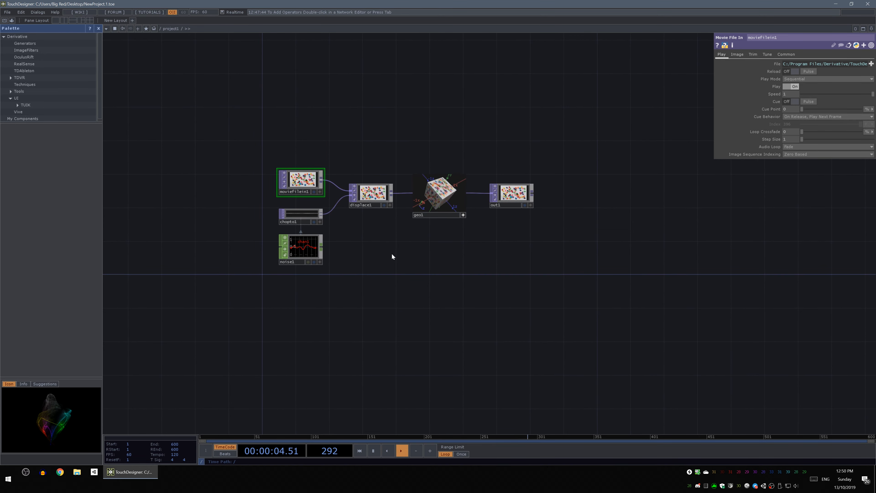
pyautogui.scroll(4, 376, 269)
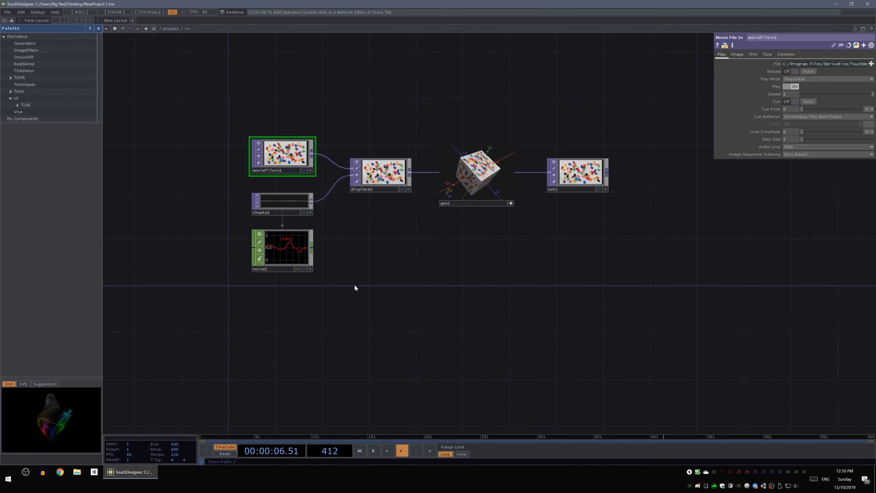
# Delete all the example operators in the project1 network, from the movie input through to the output
pyautogui.moveTo(435, 272); pyautogui.dragTo(455, 284)
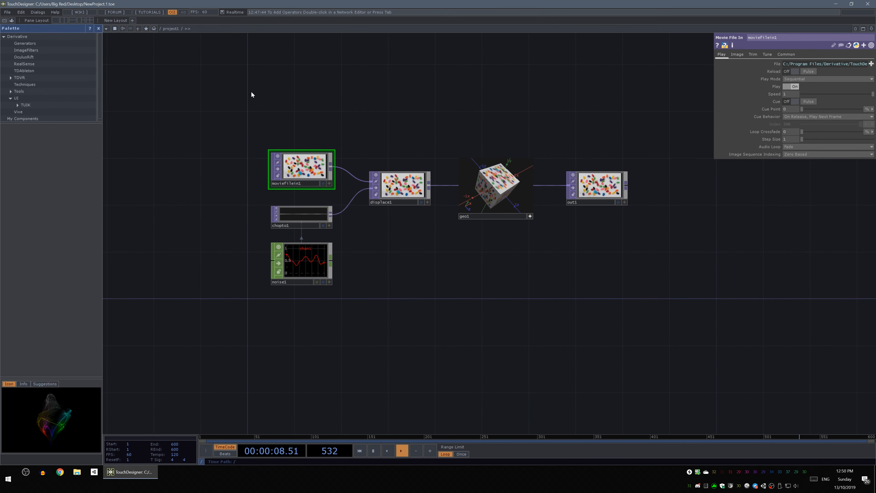
pyautogui.moveTo(251, 91); pyautogui.dragTo(675, 341, button='right')
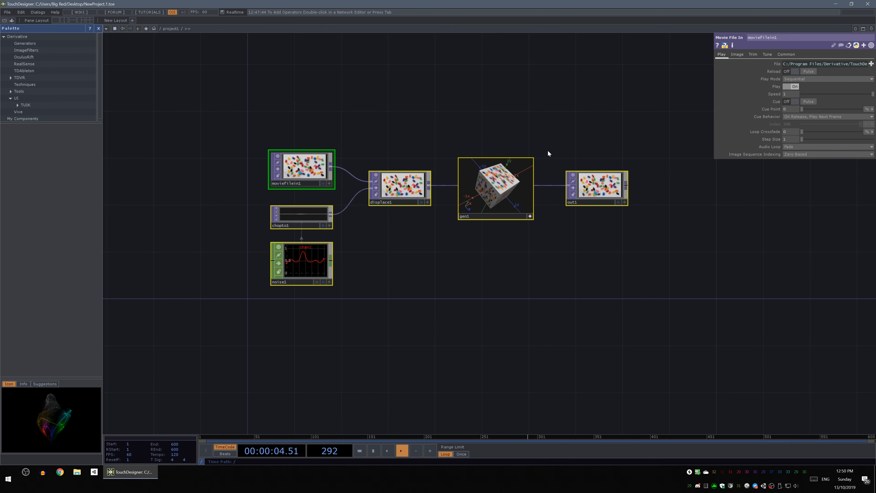
pyautogui.press('Delete')
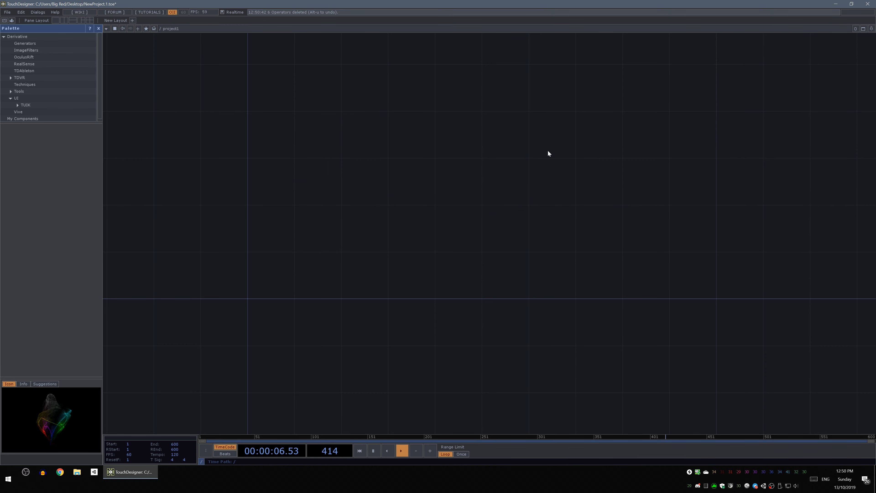
# Find the Movie File In TOP by searching for "mov" and place it near the origin of the empty network
pyautogui.moveTo(312, 257); pyautogui.dragTo(339, 260)
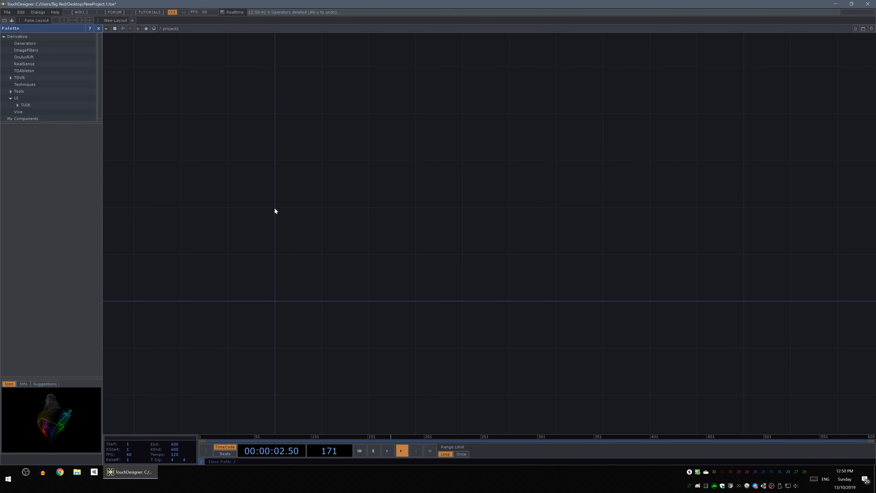
pyautogui.rightClick(280, 212)
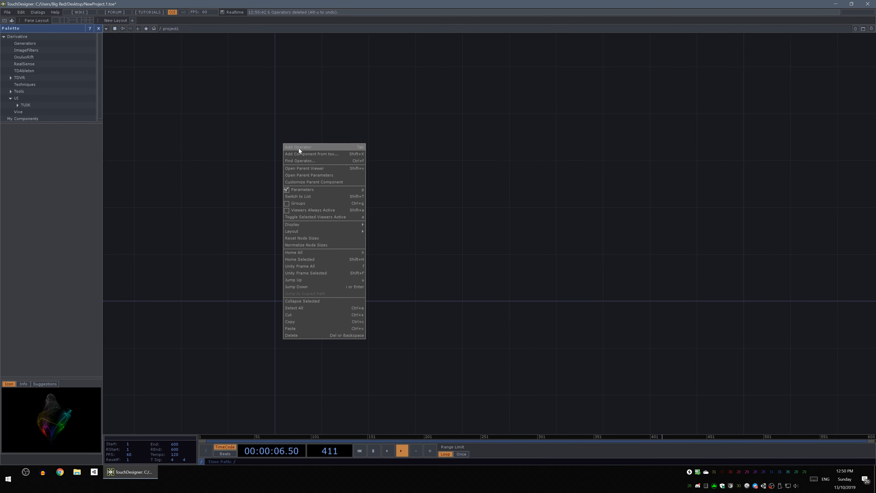
pyautogui.click(302, 120)
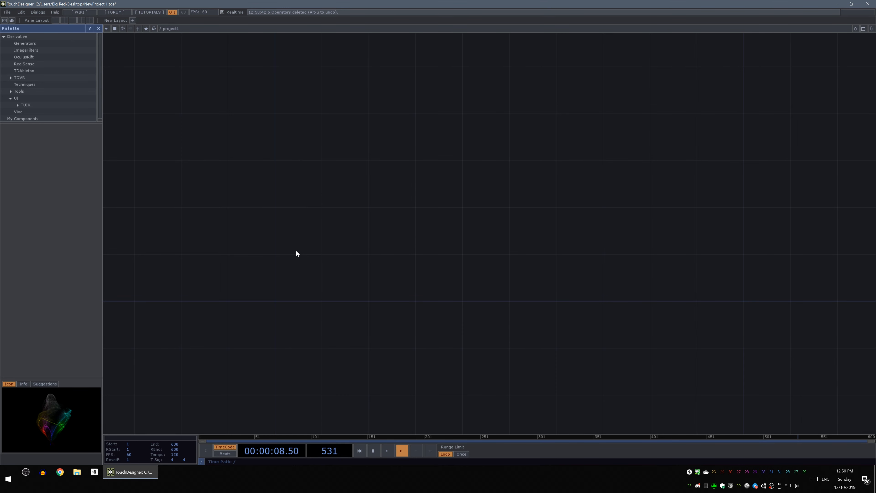
pyautogui.press('Tab')
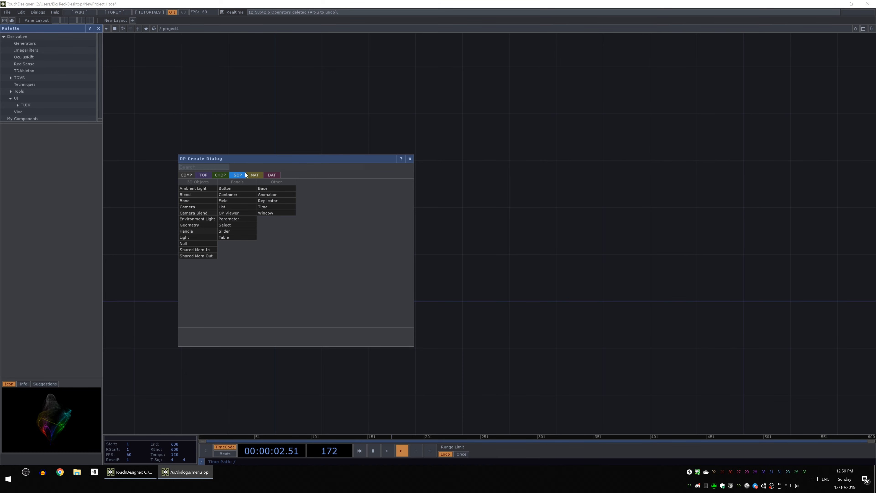
pyautogui.moveTo(268, 159); pyautogui.dragTo(316, 153)
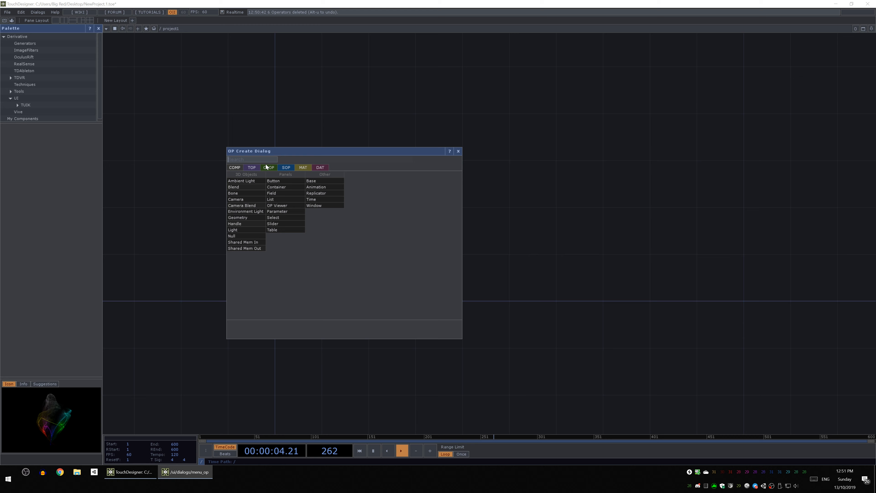
pyautogui.click(252, 167)
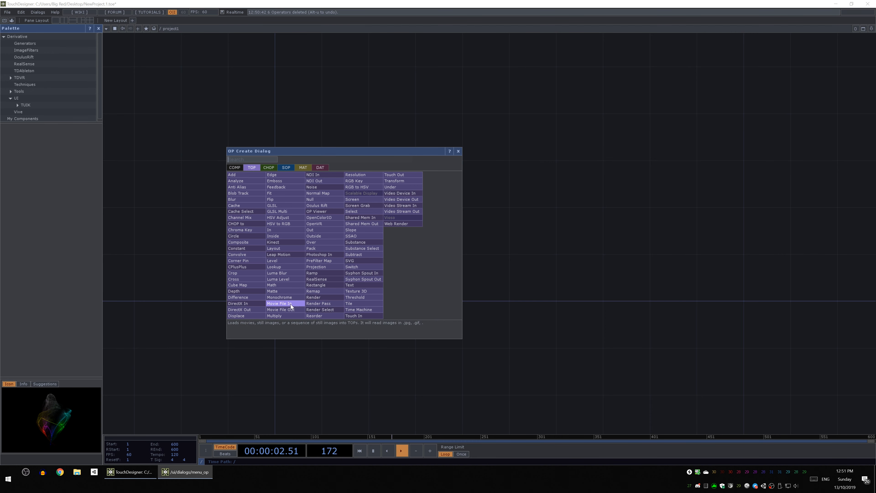
pyautogui.write('m')
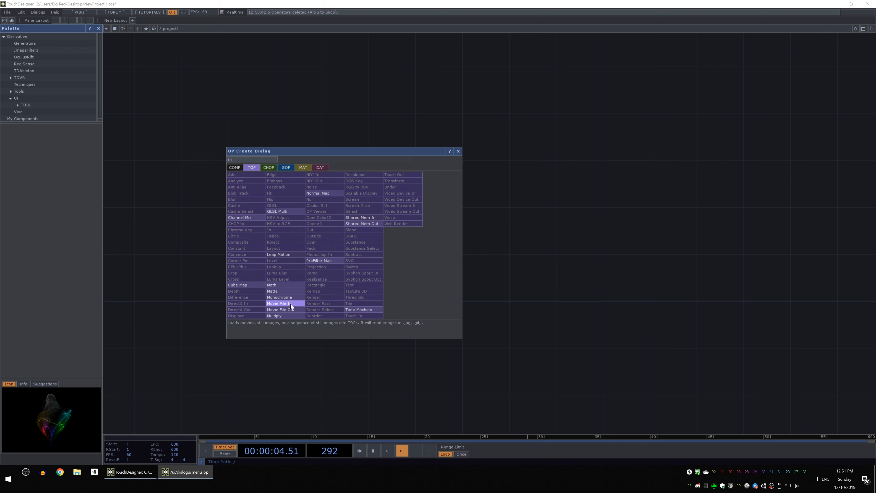
pyautogui.write('ov')
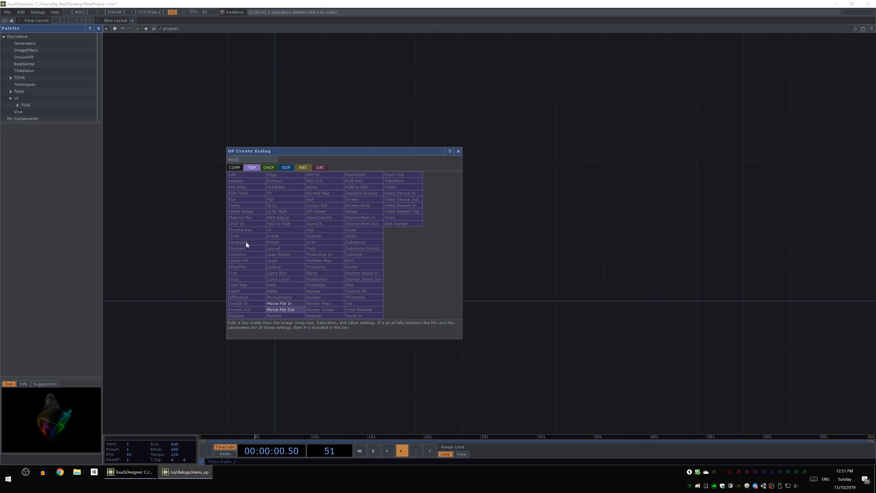
pyautogui.click(285, 305)
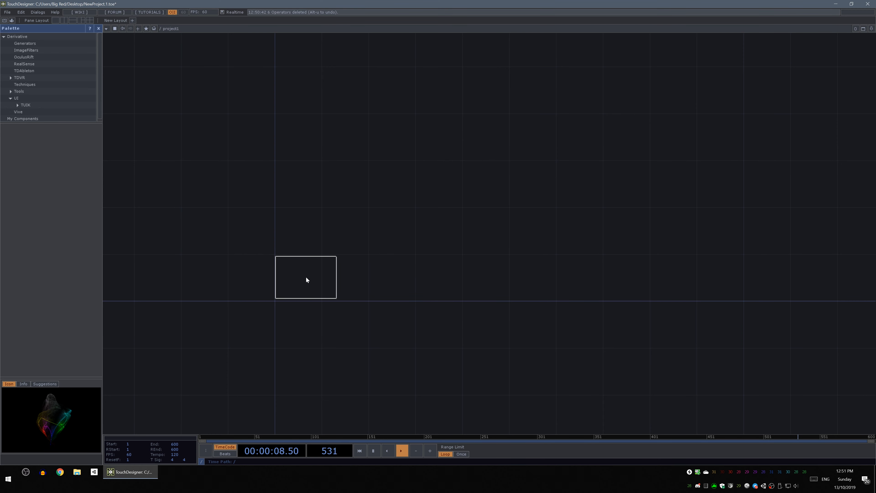
pyautogui.click(306, 277)
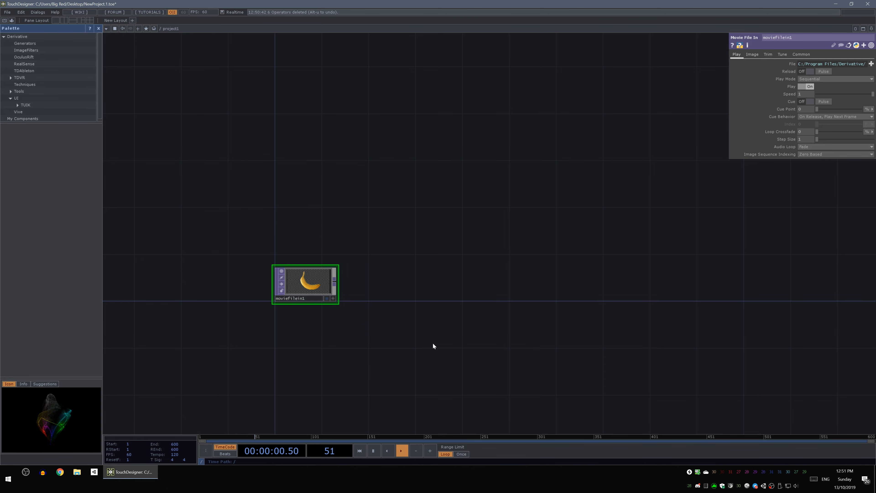
# Add a Null TOP connected to the Movie File In's output and place it beside the movie input
pyautogui.moveTo(433, 346); pyautogui.dragTo(430, 313)
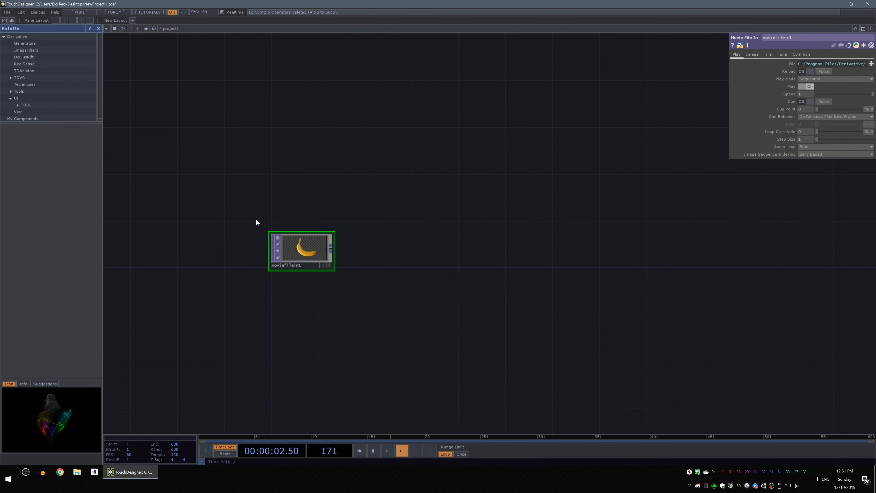
pyautogui.scroll(5, 308, 263)
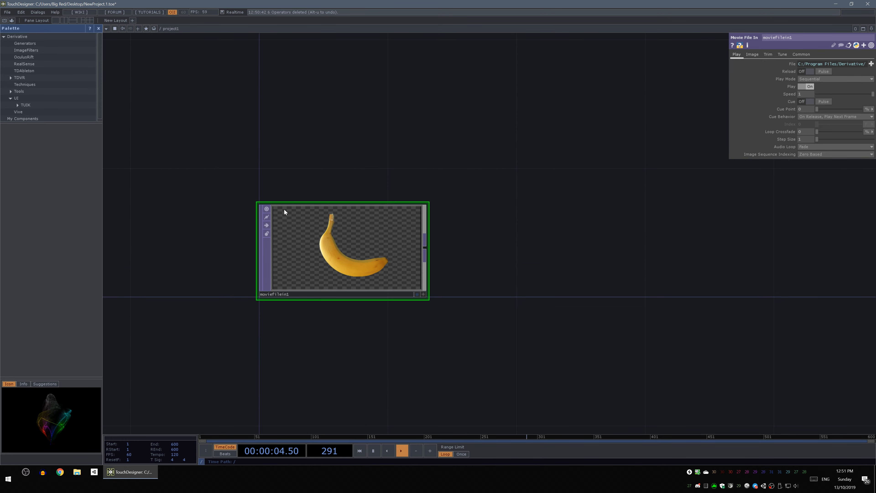
pyautogui.scroll(-3, 292, 207)
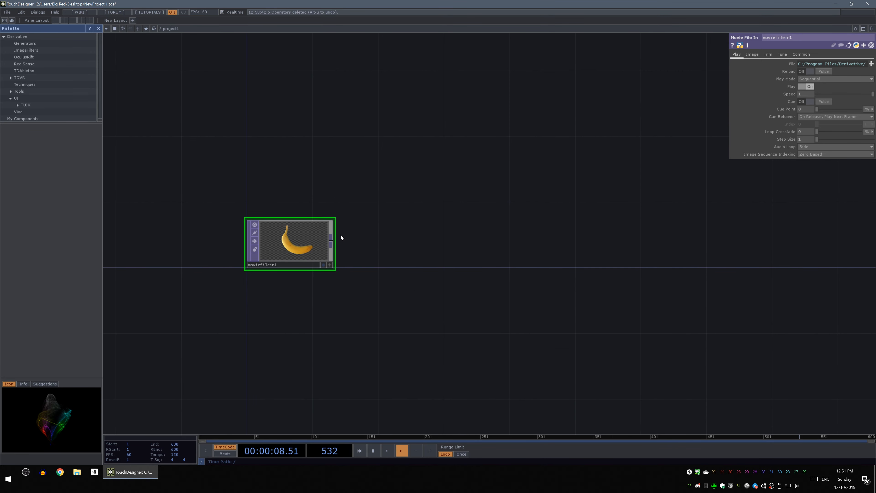
pyautogui.rightClick(330, 242)
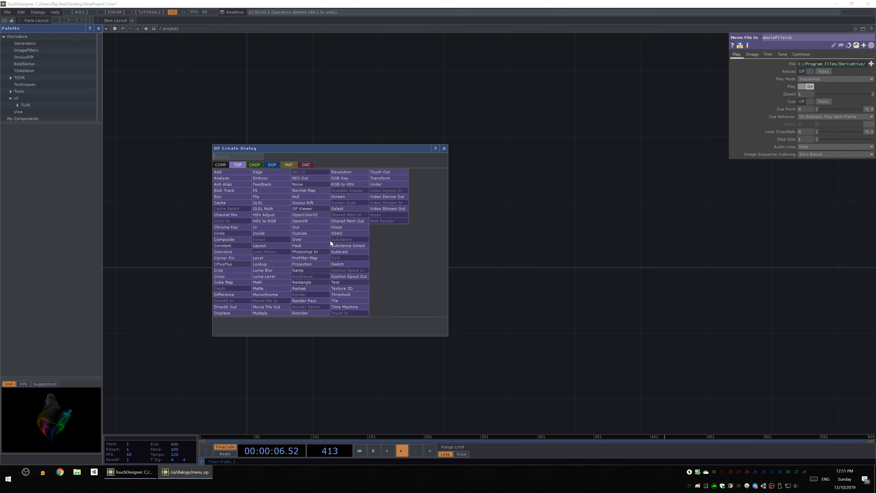
pyautogui.moveTo(346, 149); pyautogui.dragTo(649, 157)
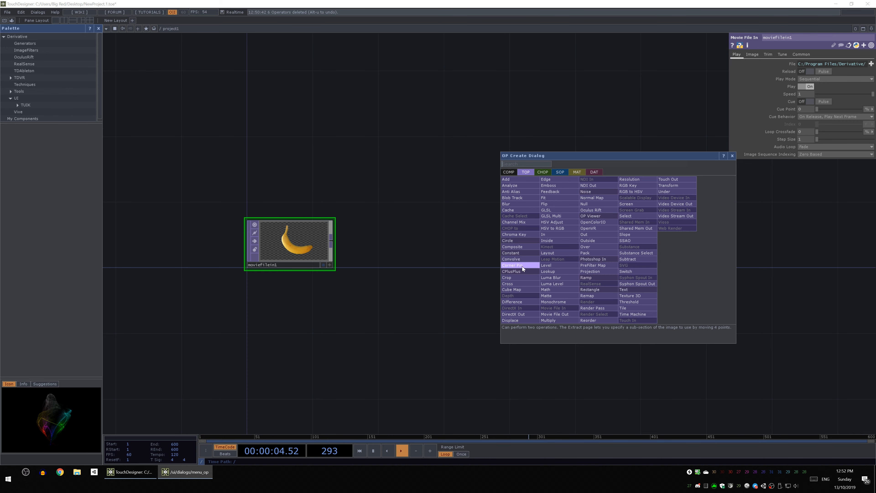
pyautogui.click(594, 205)
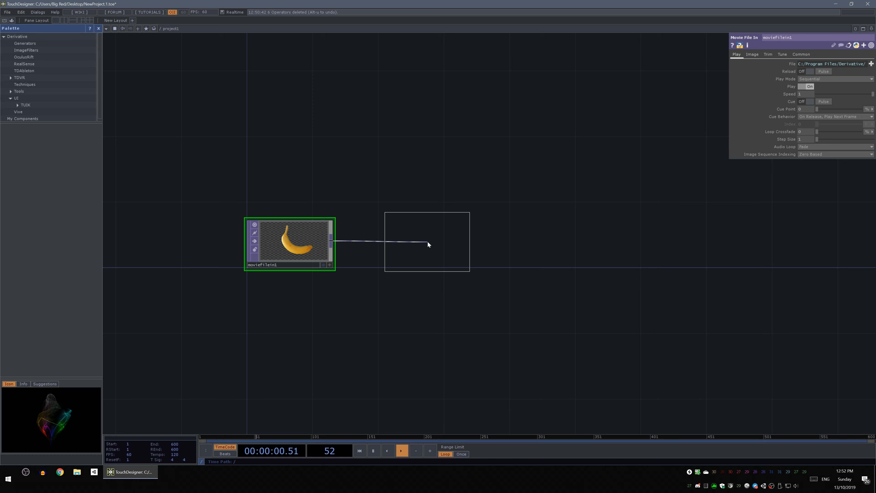
pyautogui.click(427, 241)
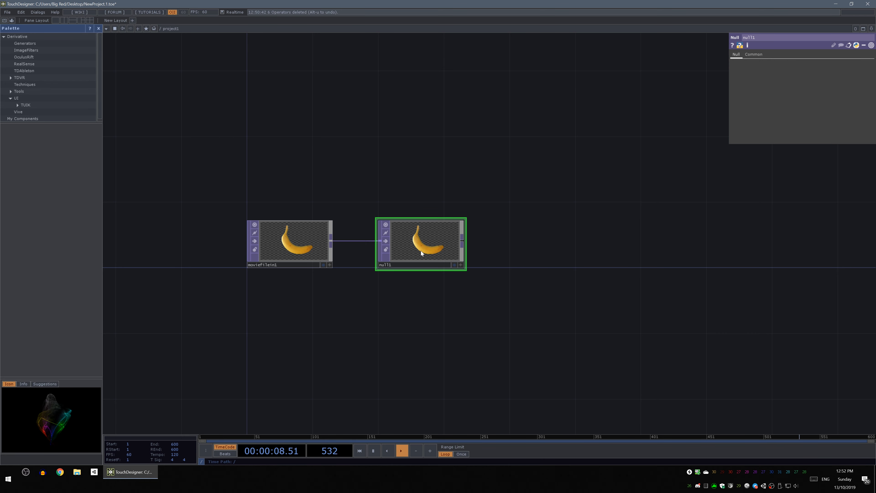
# Move the Null far away from the Movie File In along the same row, leaving wide space along the wire
pyautogui.moveTo(421, 242); pyautogui.dragTo(474, 243)
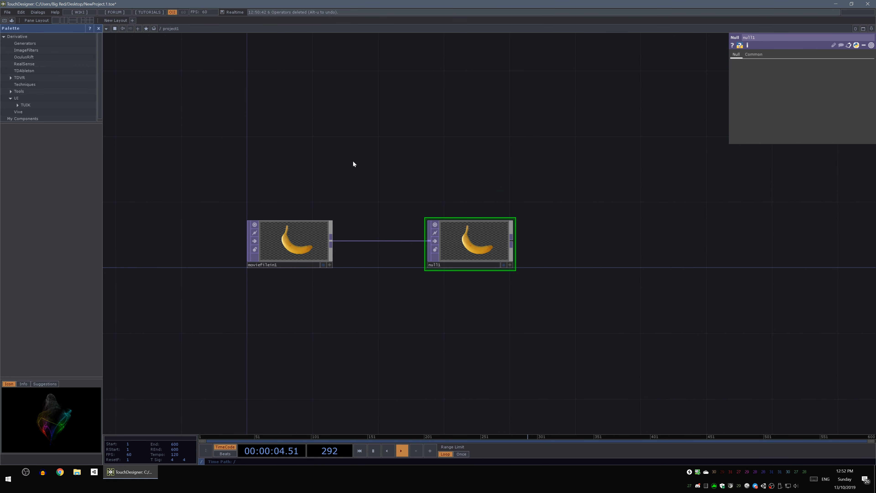
pyautogui.scroll(-2, 354, 163)
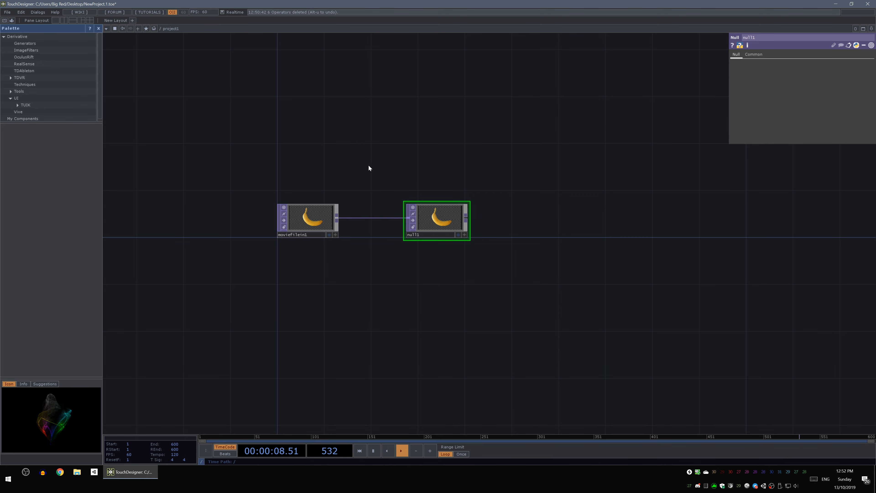
pyautogui.moveTo(331, 165); pyautogui.dragTo(357, 213)
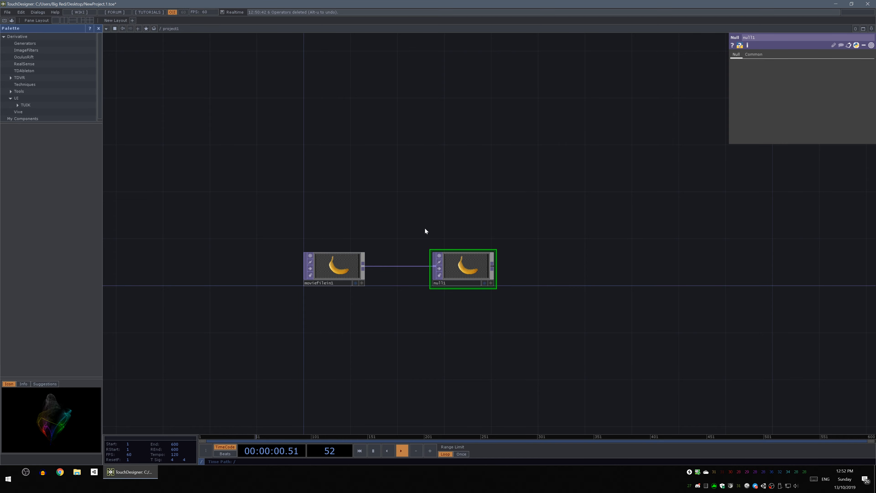
pyautogui.moveTo(425, 228); pyautogui.dragTo(364, 183)
pyautogui.scroll(-5, 366, 186)
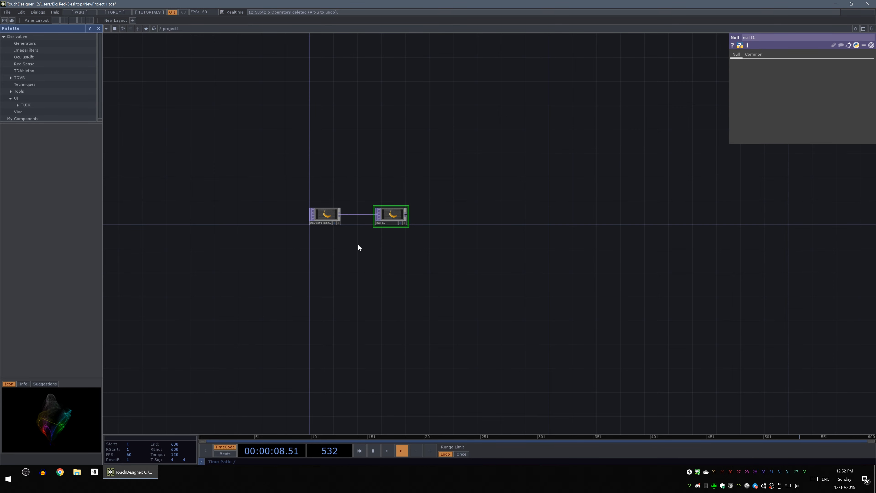
pyautogui.scroll(3, 358, 247)
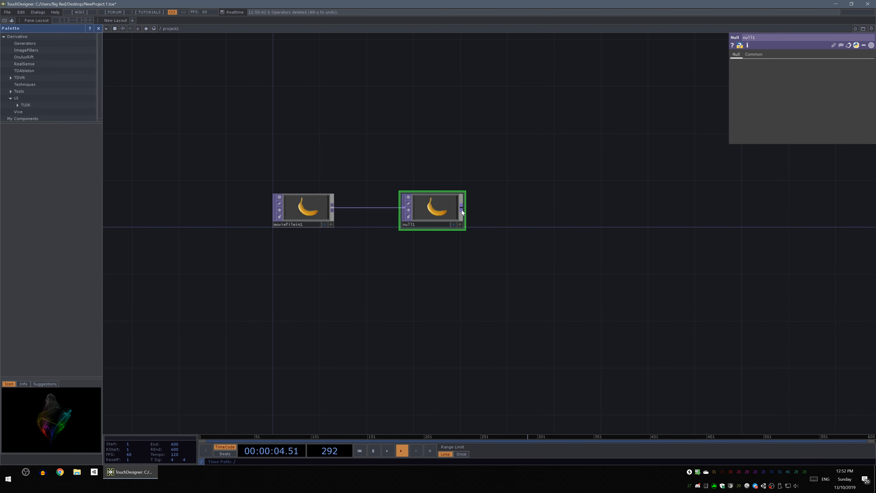
pyautogui.moveTo(433, 213); pyautogui.dragTo(724, 213)
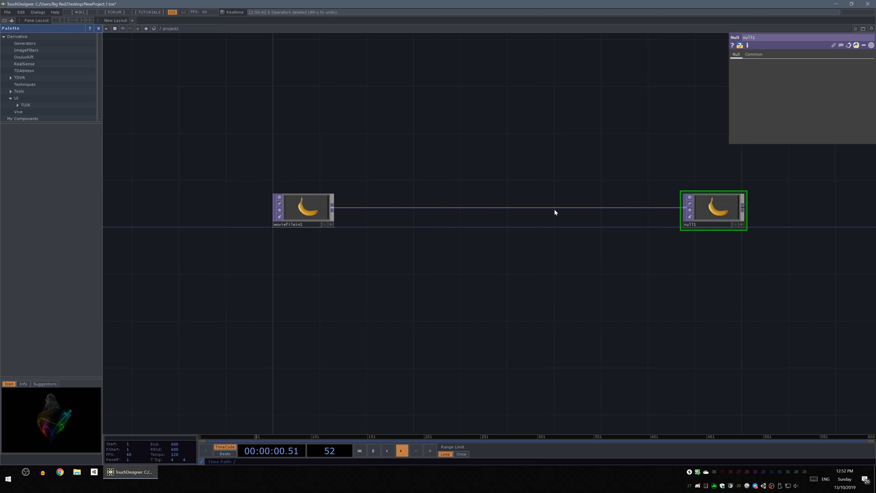
# Insert a Transform TOP into the wire between the Movie File In and the Null
pyautogui.rightClick(477, 208)
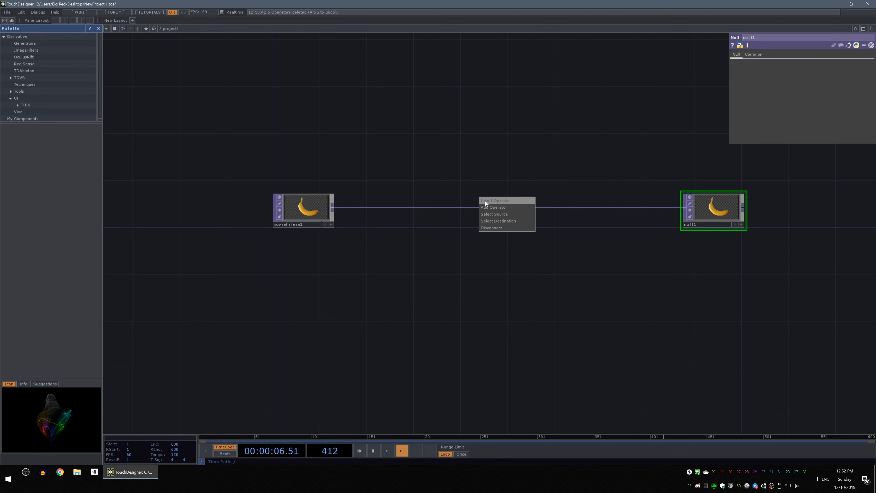
pyautogui.click(485, 201)
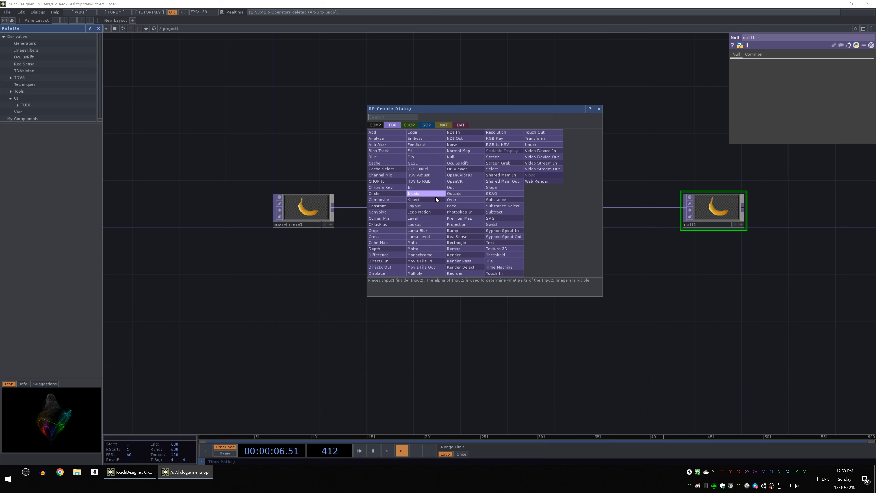
pyautogui.click(550, 137)
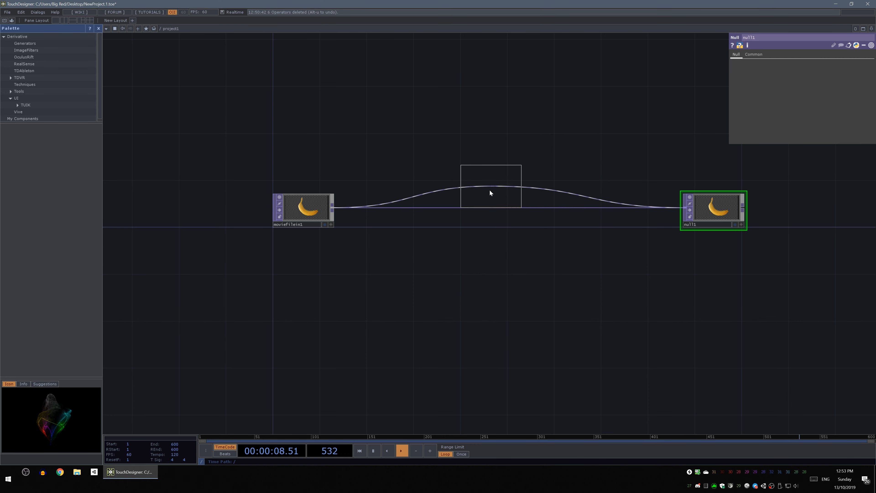
pyautogui.click(491, 208)
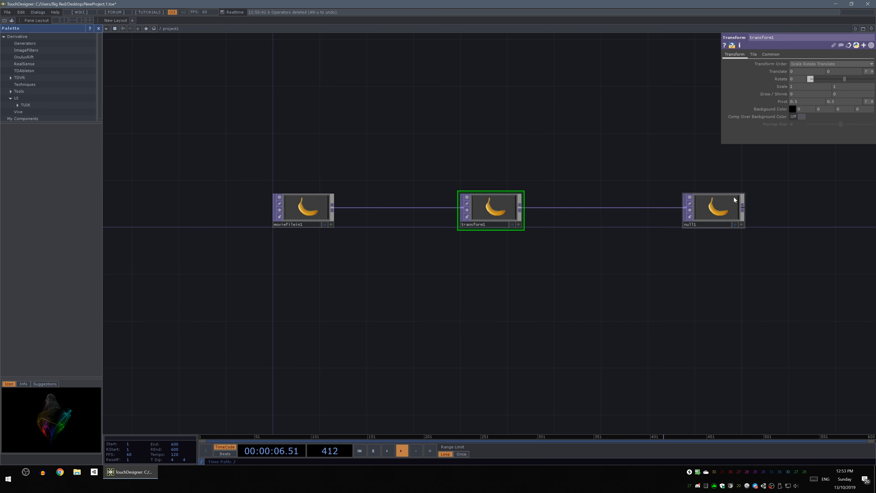
# Compare the parameters of the Null, Transform and Movie File In operators, and hide and reshow the parameter window
pyautogui.click(719, 209)
pyautogui.click(495, 211)
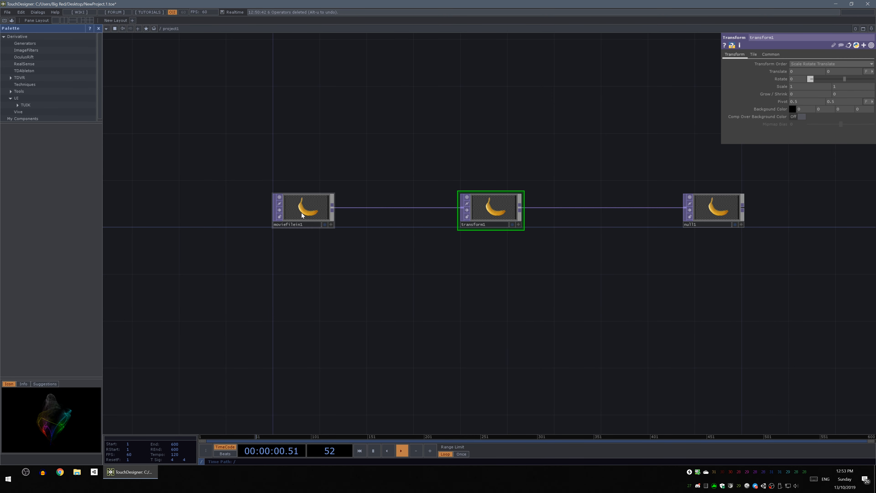
pyautogui.click(314, 212)
pyautogui.click(502, 211)
pyautogui.press('p')
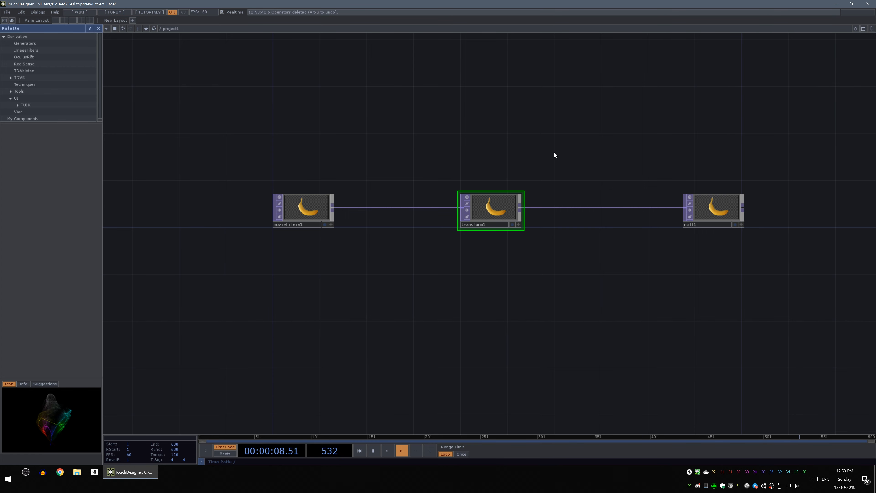
pyautogui.press('p')
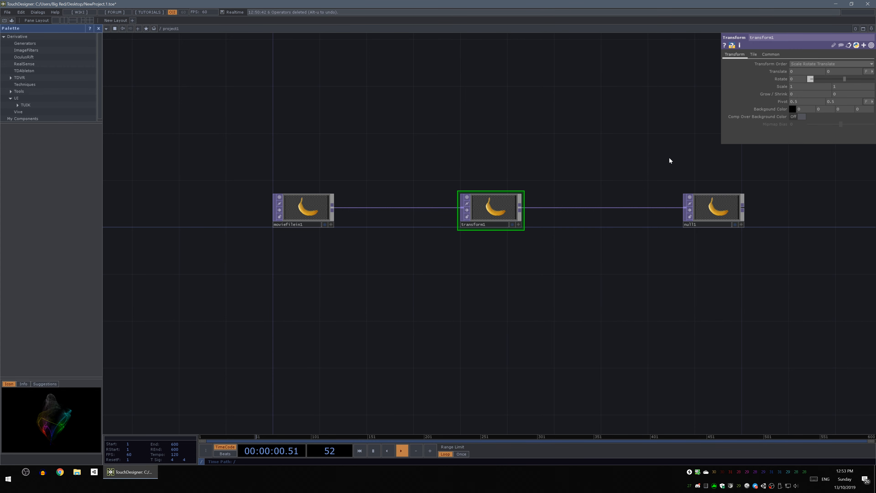
# Turn on the Null's display so its output shows as the network background
pyautogui.moveTo(670, 160); pyautogui.dragTo(572, 157)
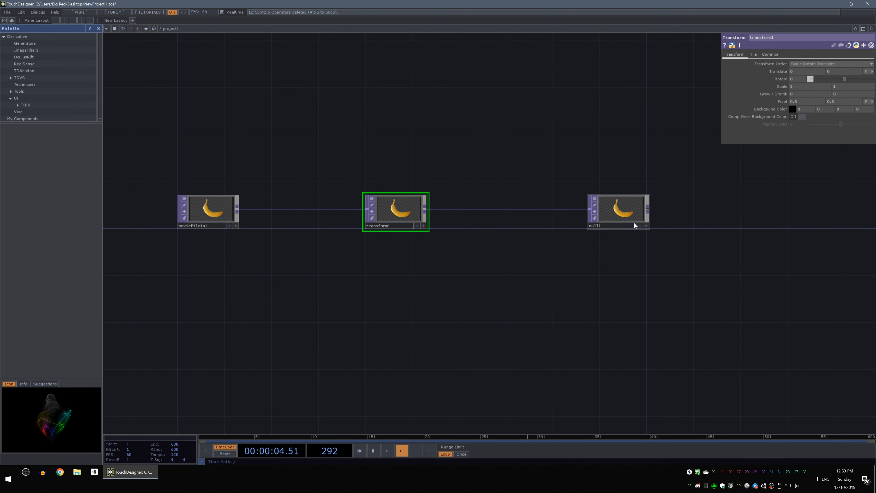
pyautogui.scroll(5, 617, 211)
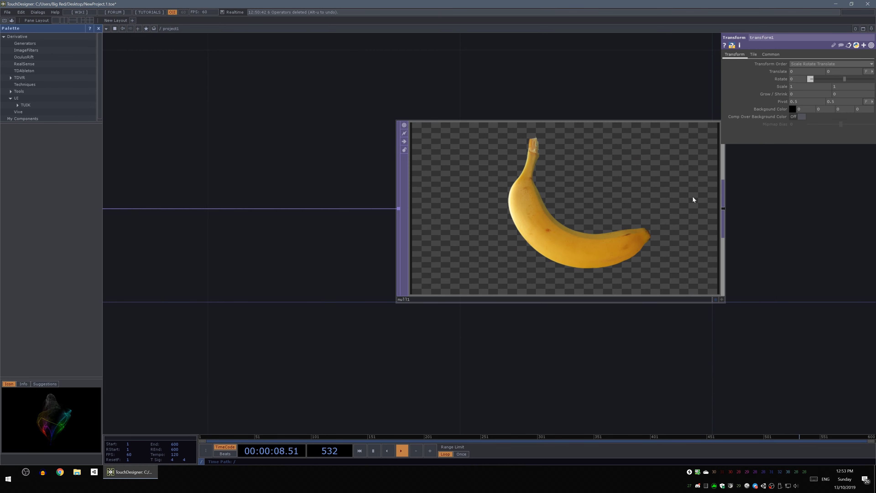
pyautogui.scroll(-3, 404, 280)
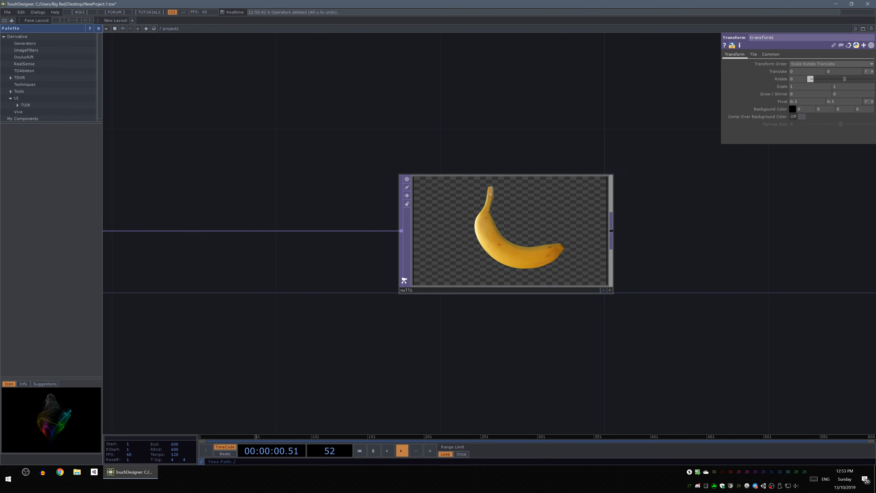
pyautogui.scroll(-3, 404, 281)
pyautogui.moveTo(402, 292); pyautogui.dragTo(513, 286)
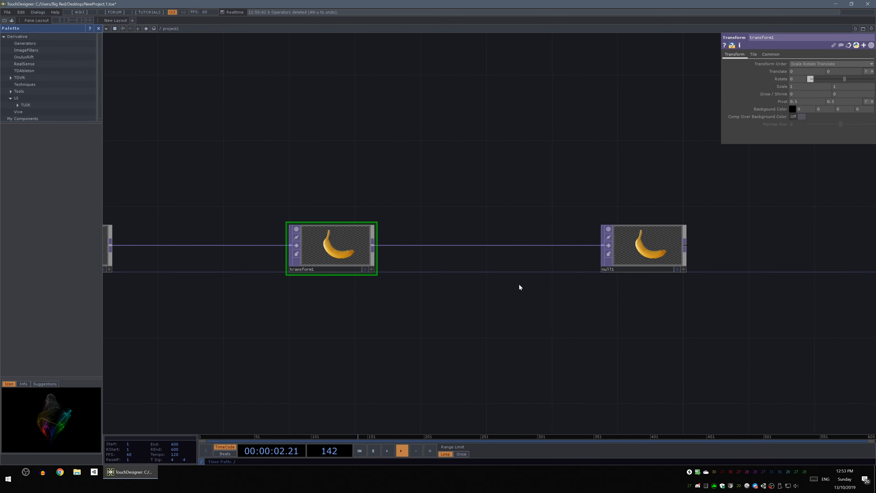
pyautogui.click(679, 270)
pyautogui.scroll(-3, 448, 293)
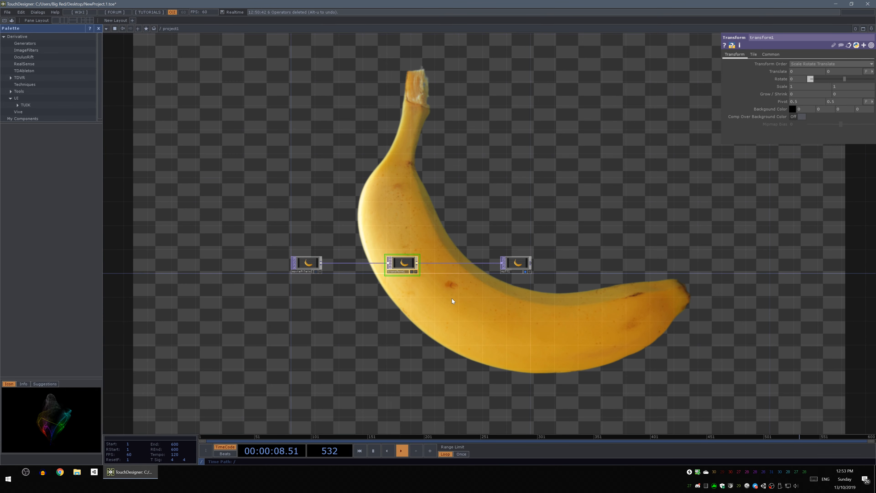
# Try a Translate X of 10 on the Transform, and return it to 0
pyautogui.moveTo(453, 301); pyautogui.dragTo(388, 291)
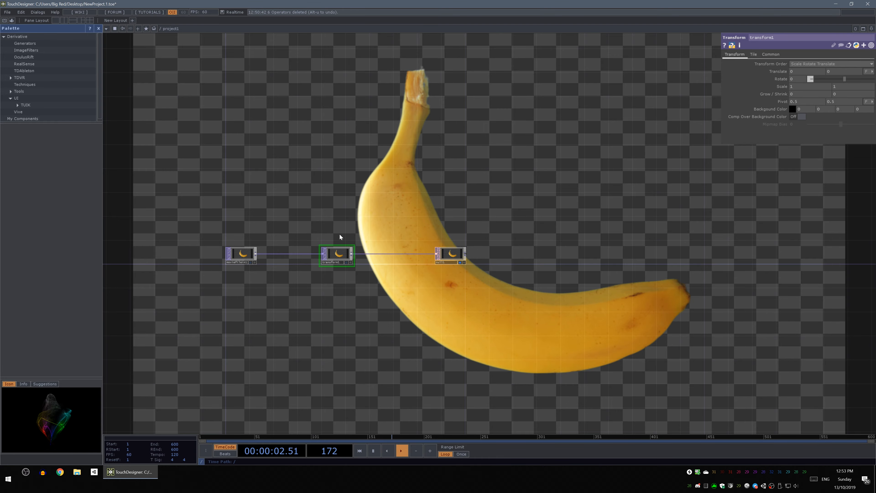
pyautogui.moveTo(295, 228); pyautogui.dragTo(371, 231)
pyautogui.scroll(5, 431, 255)
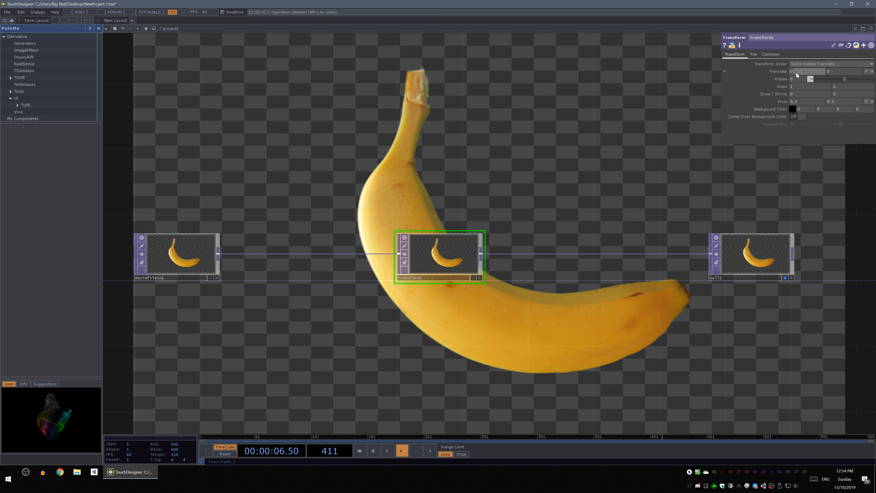
pyautogui.write('0')
pyautogui.press('Return')
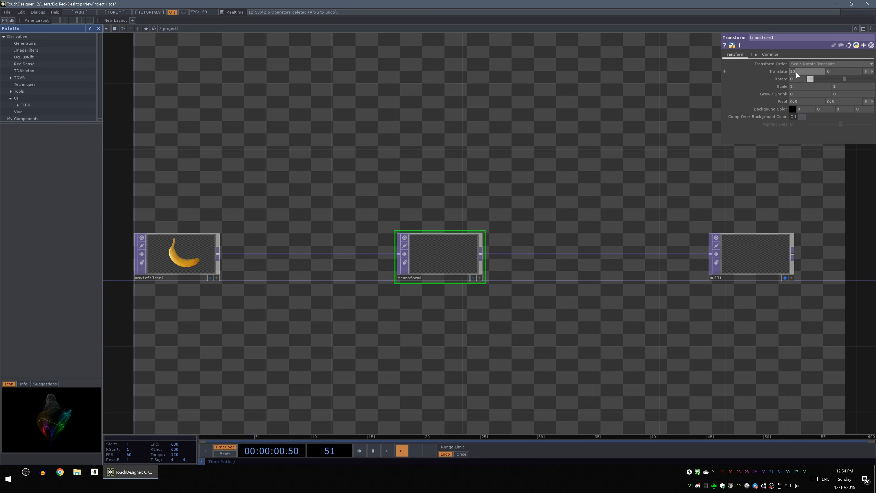
pyautogui.write('1')
pyautogui.press('Return')
pyautogui.write('0')
pyautogui.press('Return')
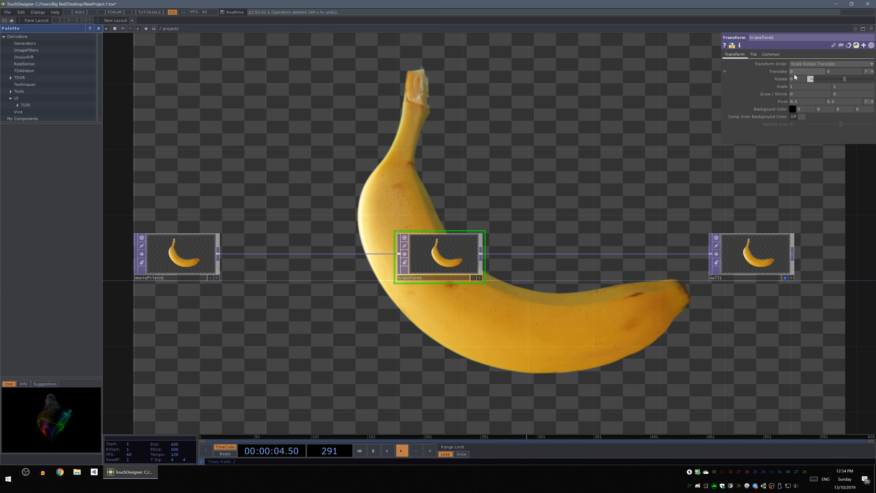
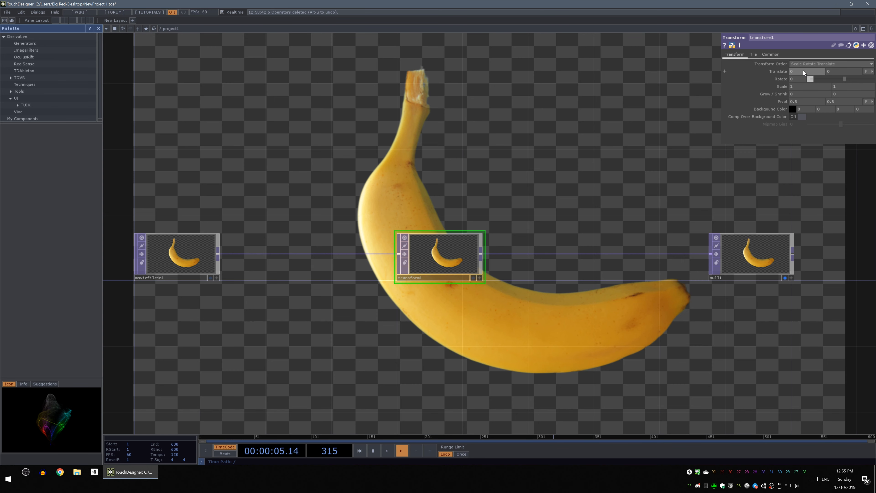
# Try a Translate X of 0.2 on the Transform, and bring it back to 0
pyautogui.write('2')
pyautogui.press('Return')
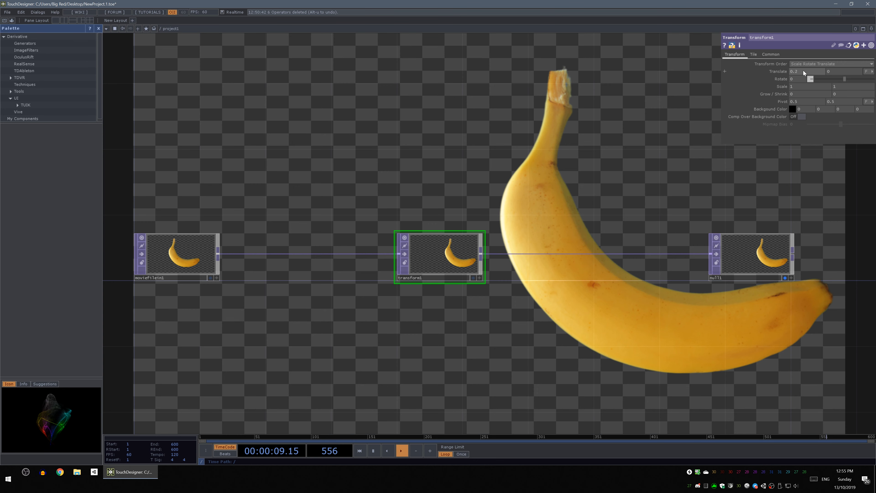
pyautogui.moveTo(804, 71); pyautogui.dragTo(790, 71, button='middle')
# Browse the sample images available for the first Movie File In operator without choosing another file
pyautogui.moveTo(519, 168); pyautogui.dragTo(541, 129)
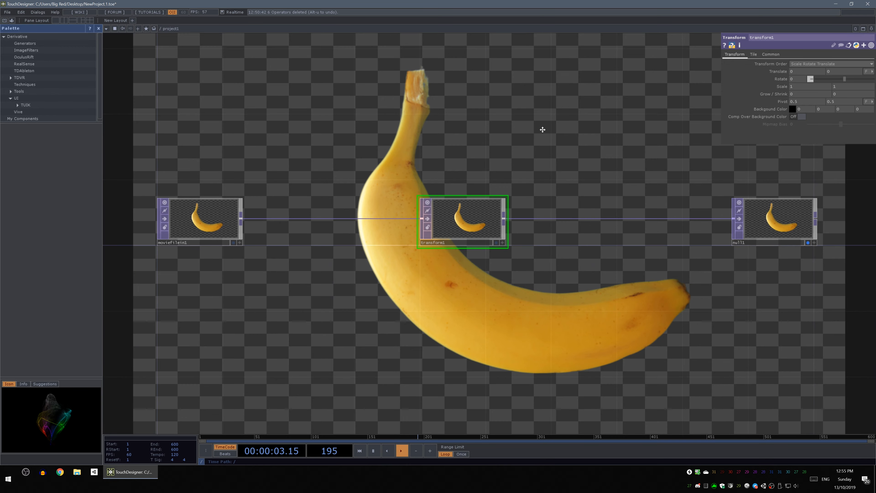
pyautogui.scroll(-3, 542, 131)
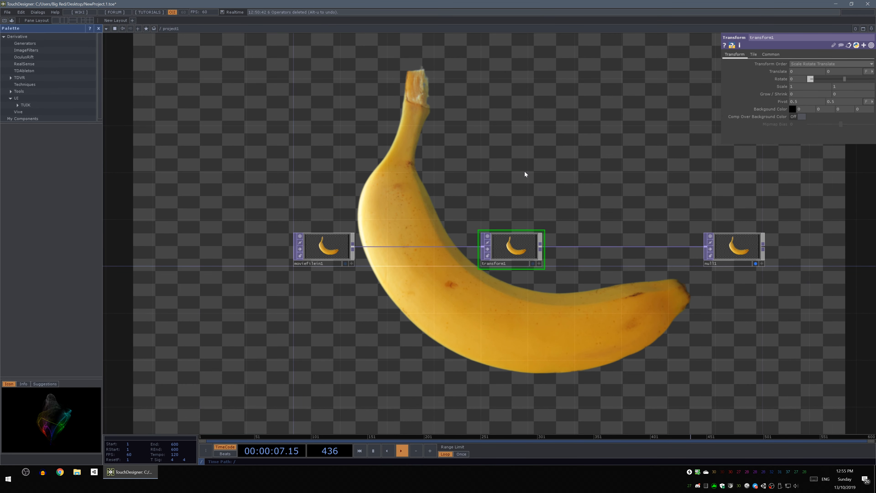
pyautogui.moveTo(524, 171); pyautogui.dragTo(477, 134)
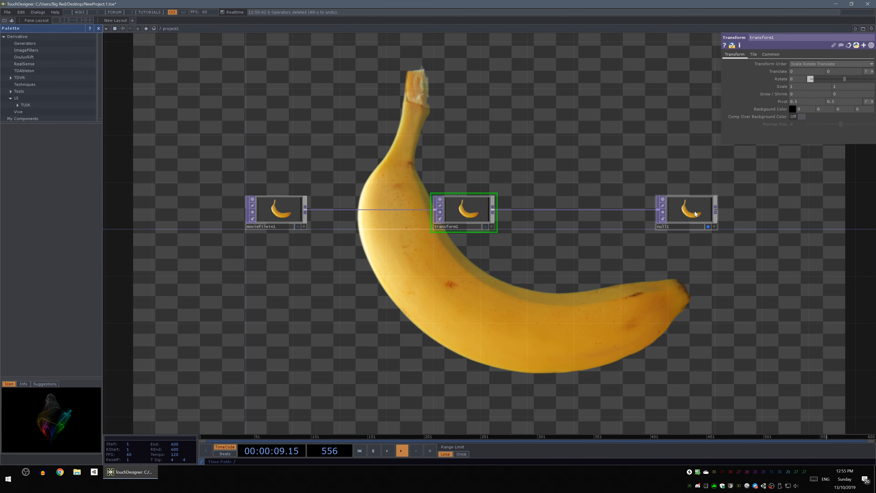
pyautogui.click(276, 210)
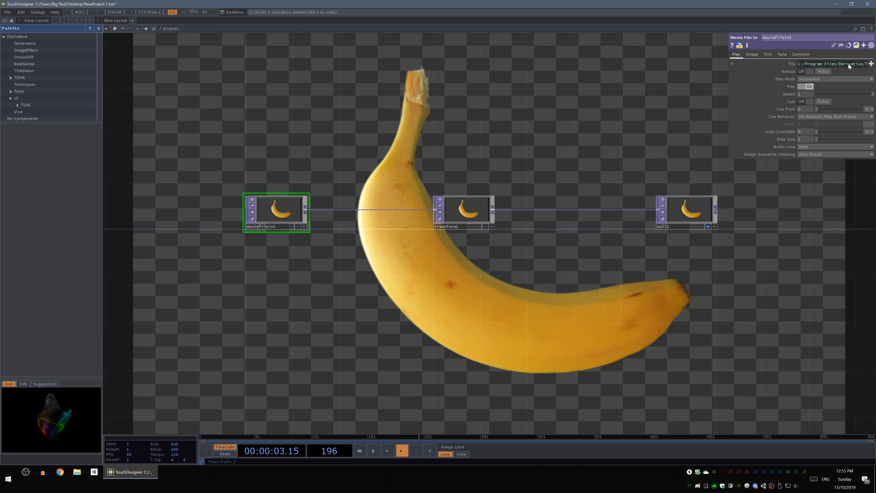
pyautogui.click(871, 65)
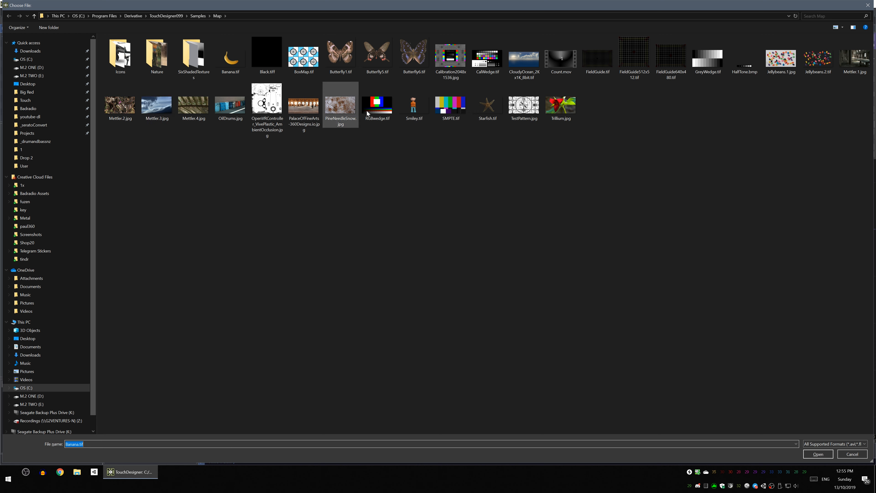
pyautogui.click(873, 7)
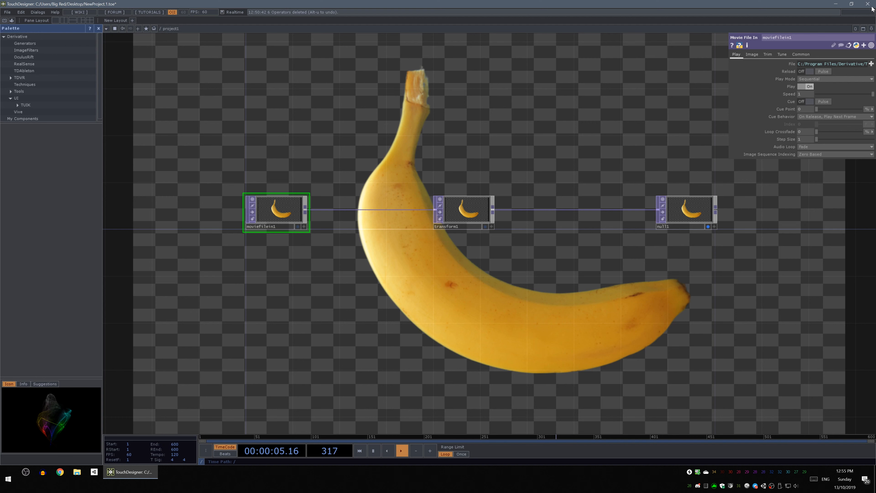
# Add a second Movie File In TOP directly below the first one
pyautogui.moveTo(548, 308); pyautogui.dragTo(541, 273)
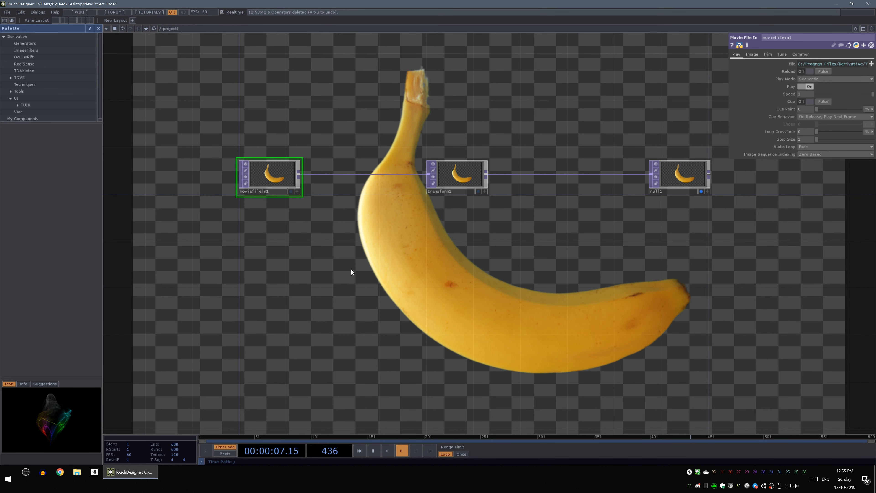
pyautogui.moveTo(454, 220); pyautogui.dragTo(457, 232)
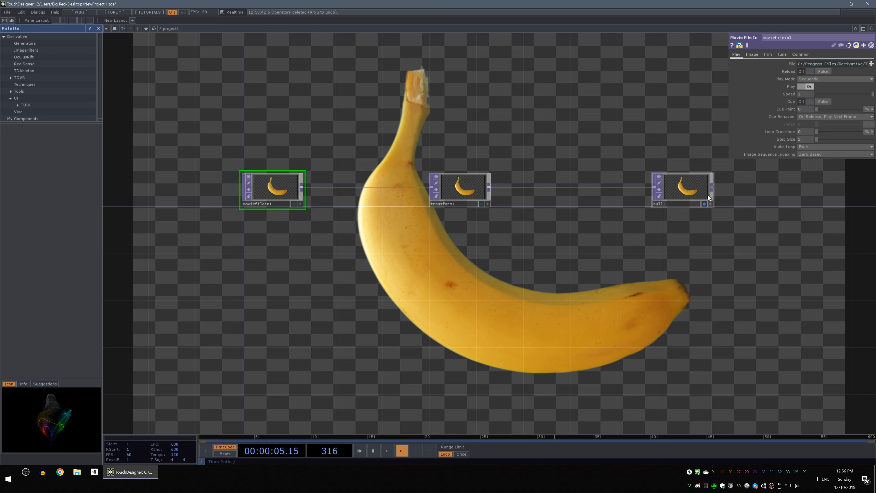
pyautogui.scroll(-2, 520, 254)
pyautogui.moveTo(546, 270); pyautogui.dragTo(524, 273)
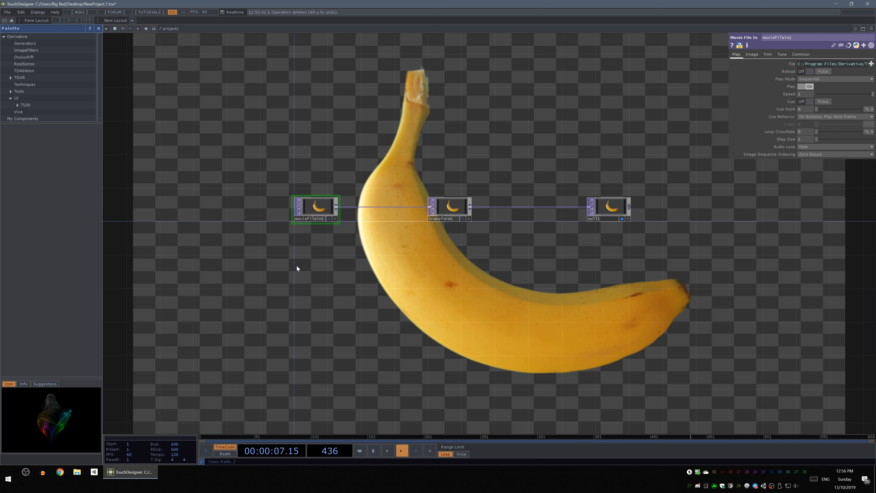
pyautogui.moveTo(332, 270); pyautogui.dragTo(348, 272)
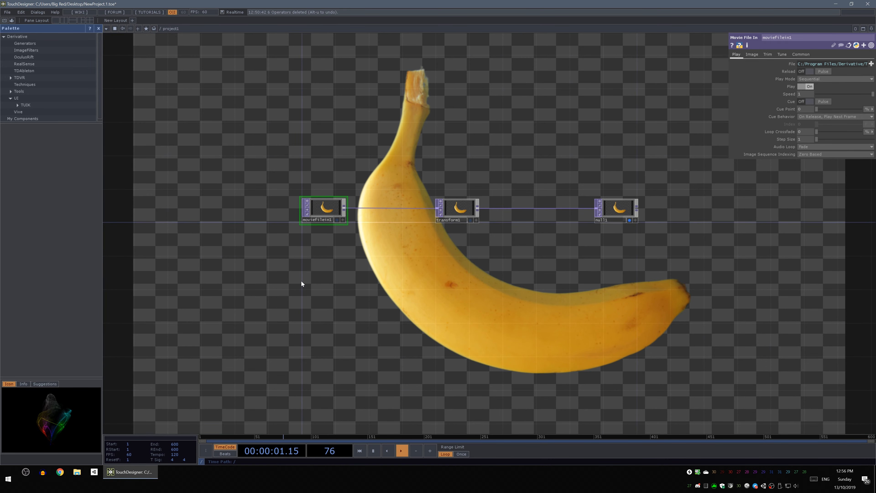
pyautogui.press('Tab')
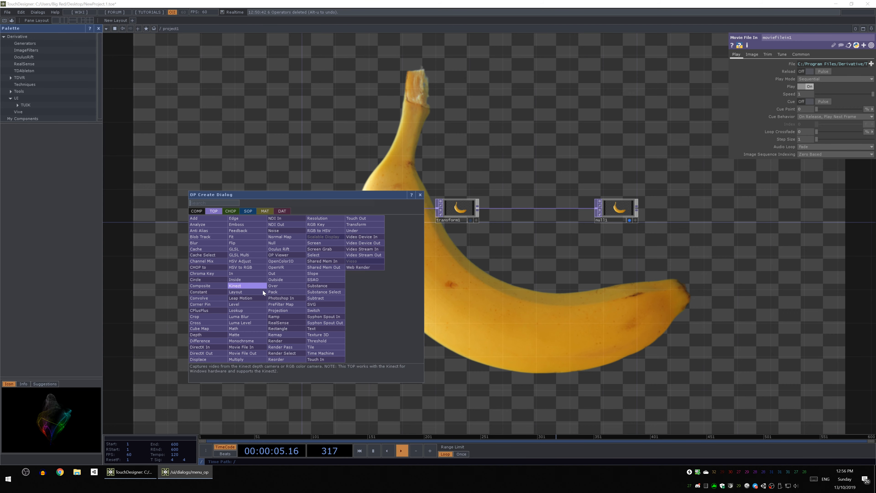
pyautogui.click(258, 347)
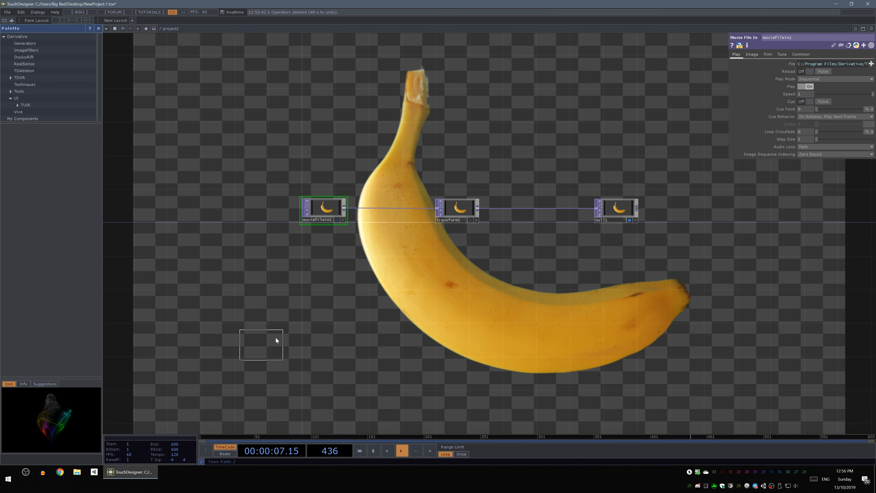
pyautogui.click(323, 269)
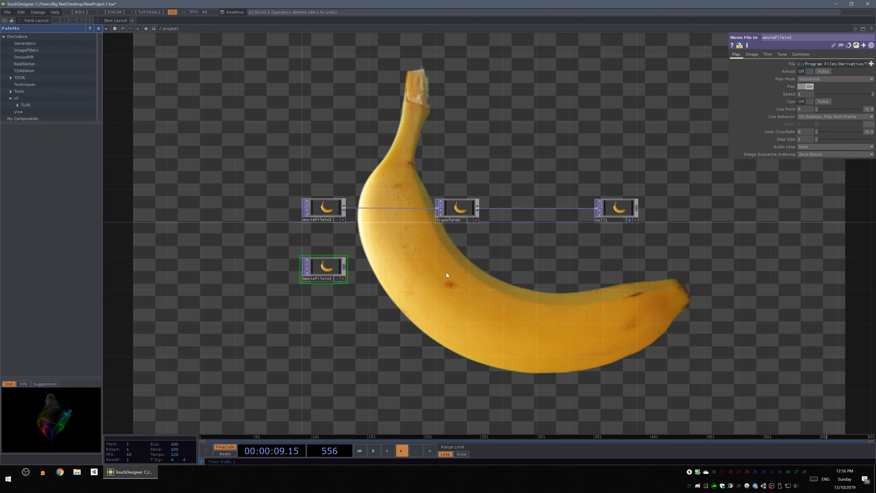
# Load the sample image CloudyOcean_2Kx1K_8bit.tif into the second Movie File In
pyautogui.moveTo(431, 279); pyautogui.dragTo(369, 308)
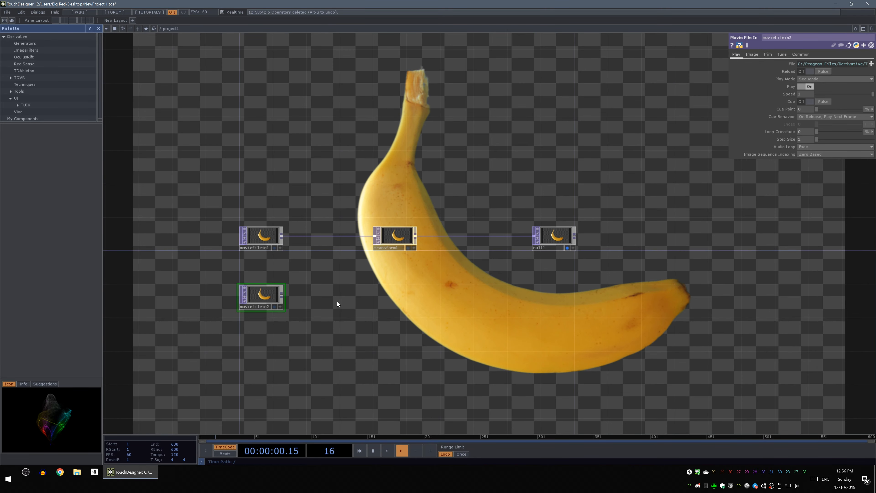
pyautogui.click(871, 65)
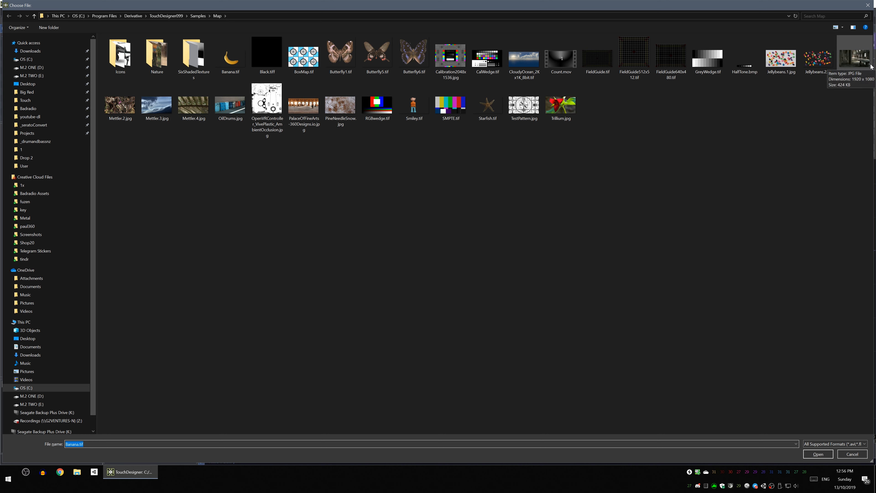
pyautogui.doubleClick(521, 54)
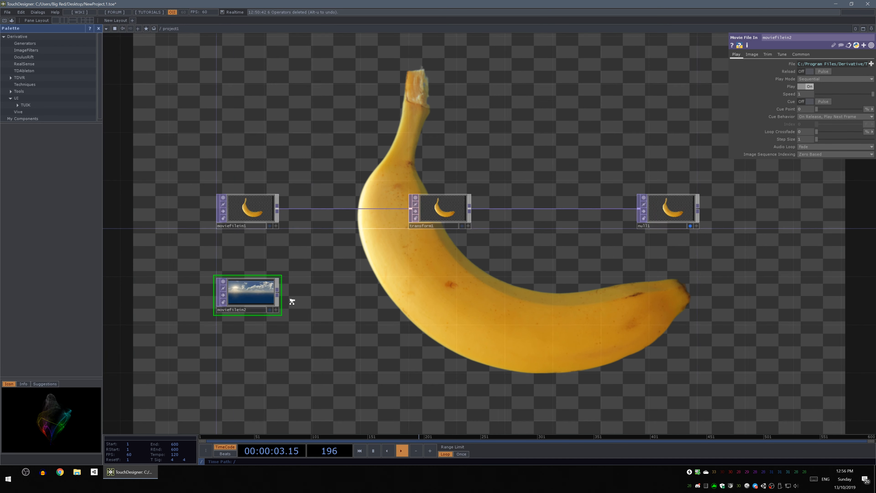
# Compare the resolution and format information of the banana and ocean Movie File In operators
pyautogui.moveTo(292, 302); pyautogui.dragTo(293, 269, button='middle')
pyautogui.moveTo(220, 212); pyautogui.dragTo(359, 227)
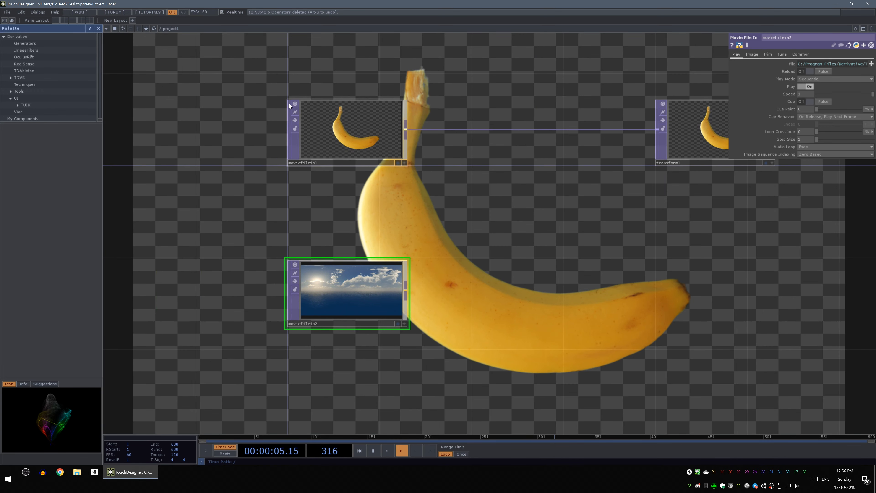
pyautogui.moveTo(544, 273); pyautogui.dragTo(482, 285)
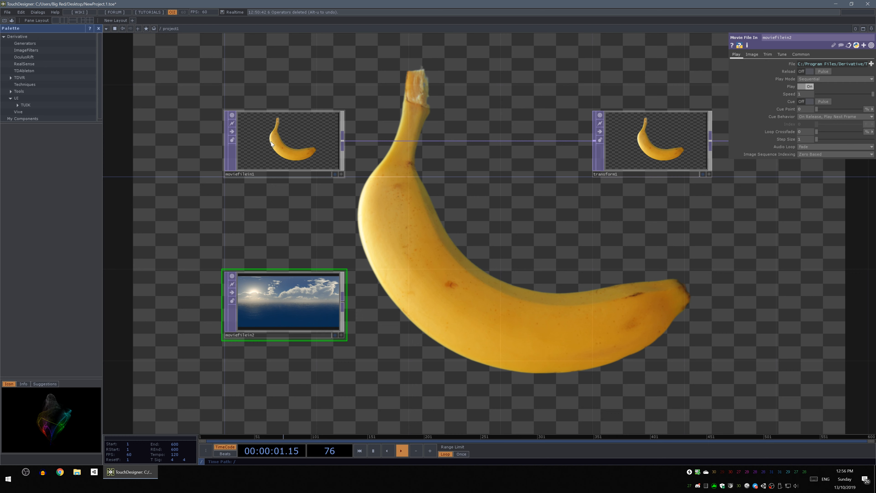
pyautogui.middleClick(268, 306)
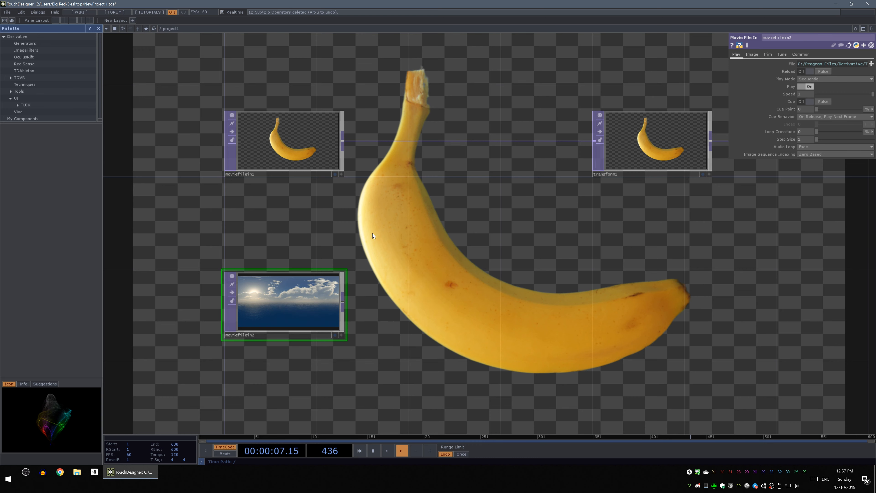
pyautogui.middleClick(284, 143)
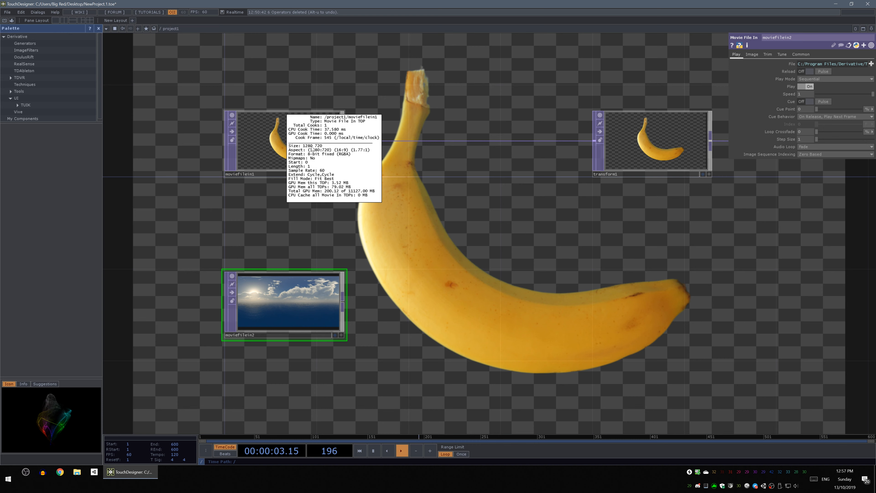
pyautogui.moveTo(312, 148); pyautogui.dragTo(301, 232, button='middle')
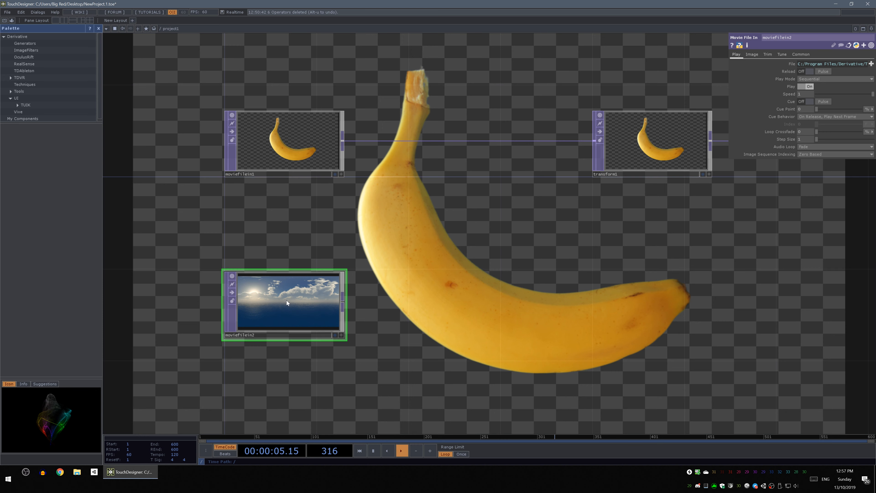
pyautogui.moveTo(286, 303); pyautogui.dragTo(418, 217, button='middle')
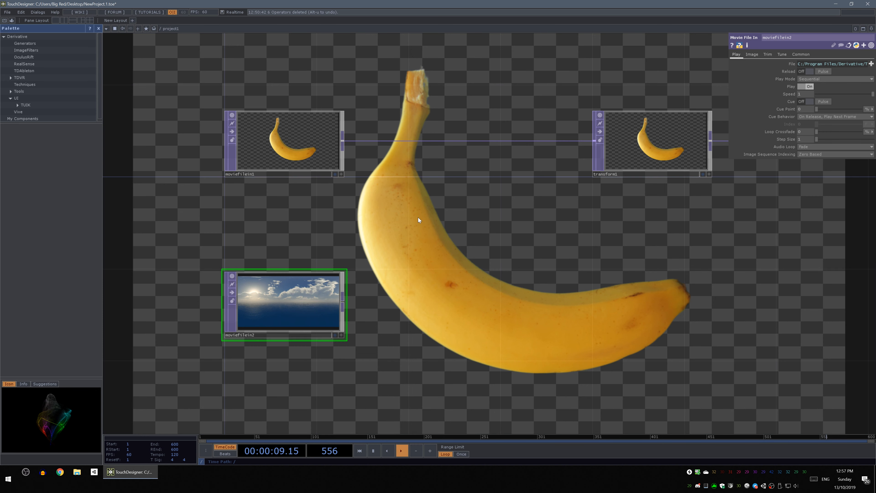
# Move the Null farther away from the Transform to make room between them in the banana chain
pyautogui.moveTo(589, 247); pyautogui.dragTo(466, 242)
pyautogui.scroll(-3, 466, 242)
pyautogui.moveTo(596, 259); pyautogui.dragTo(500, 259)
pyautogui.scroll(-3, 492, 265)
pyautogui.moveTo(405, 291); pyautogui.dragTo(389, 296)
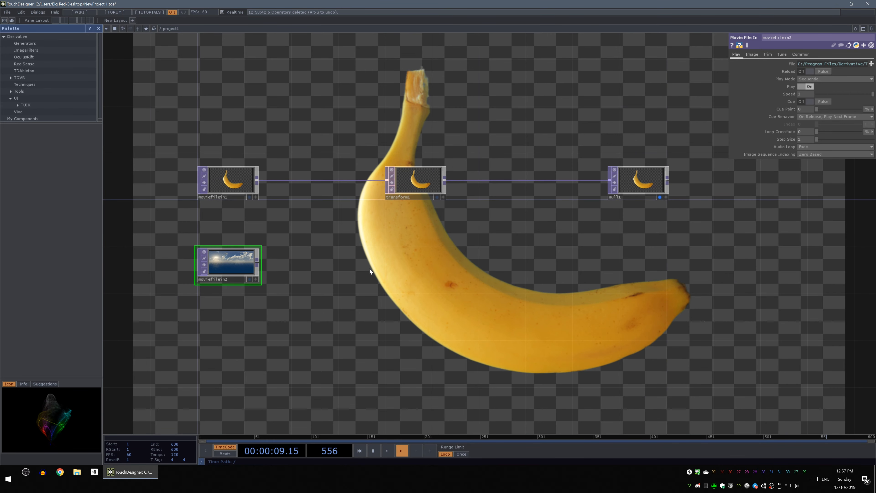
pyautogui.moveTo(636, 188); pyautogui.dragTo(678, 200)
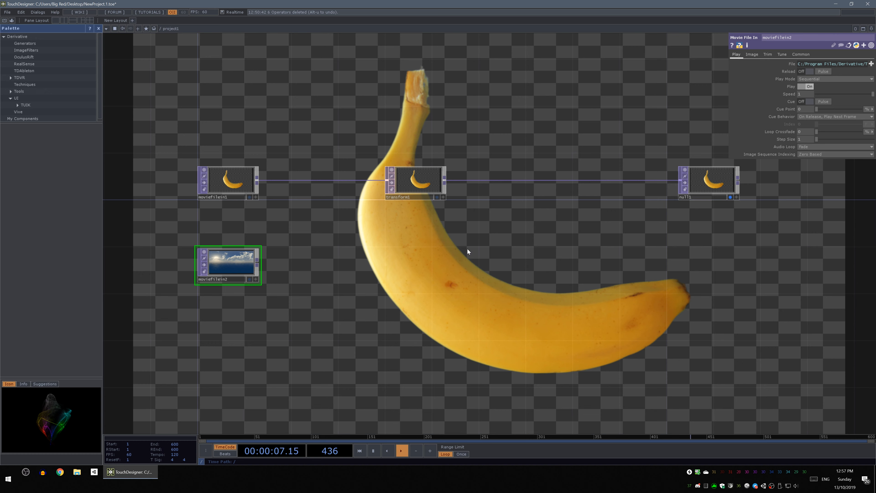
# Add a Transform TOP to the ocean Movie File In's output, placed below the first Transform
pyautogui.rightClick(258, 263)
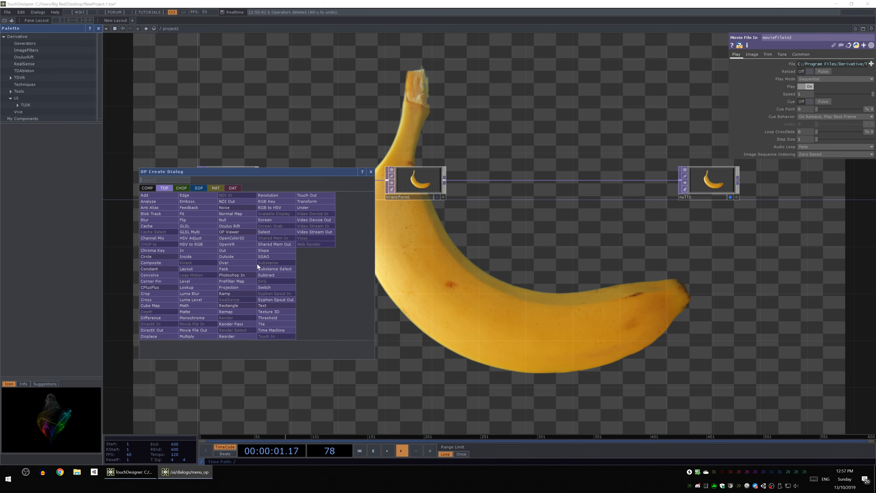
pyautogui.click(305, 202)
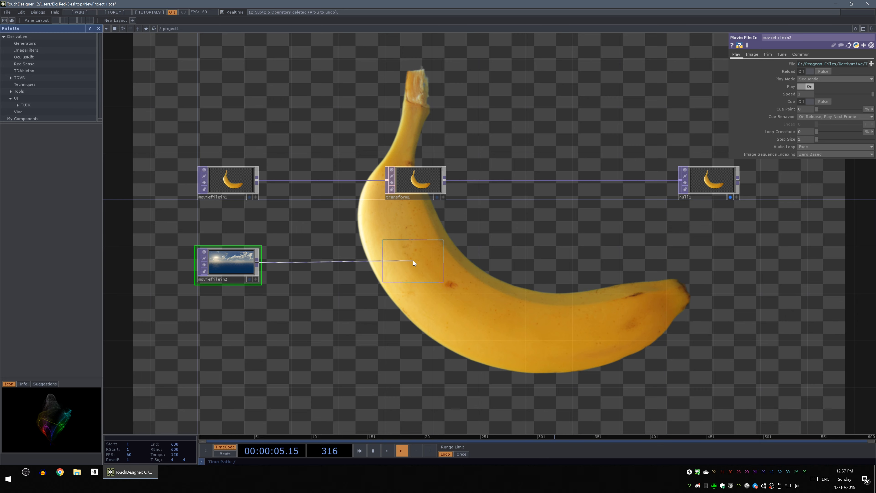
pyautogui.click(413, 260)
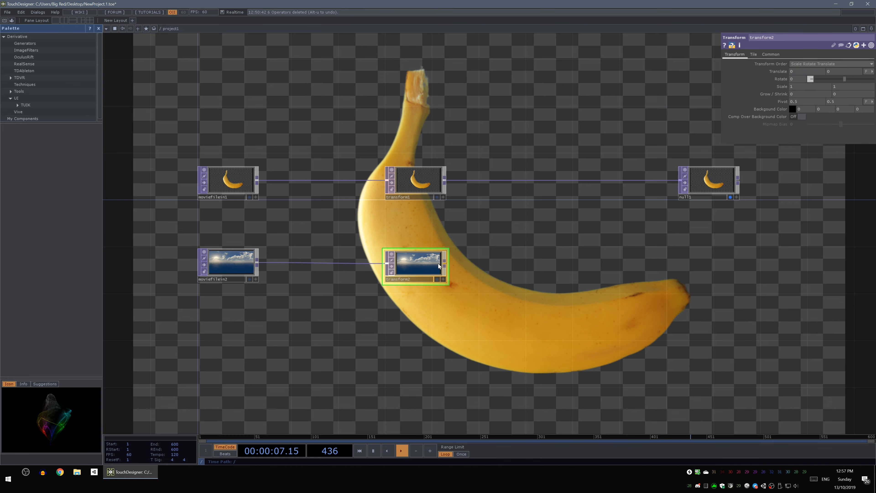
# Add an Over TOP fed by the ocean Transform, and place it between the two chains before the Null
pyautogui.moveTo(587, 270); pyautogui.dragTo(350, 288)
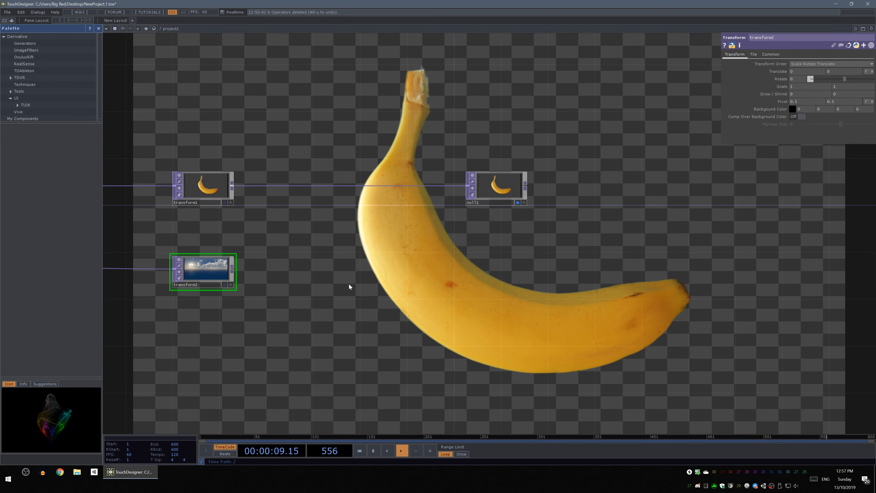
pyautogui.rightClick(233, 274)
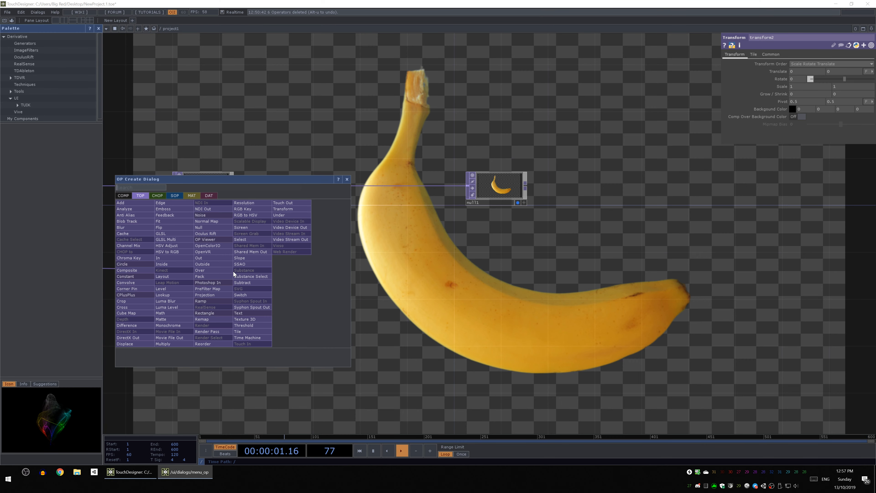
pyautogui.click(209, 273)
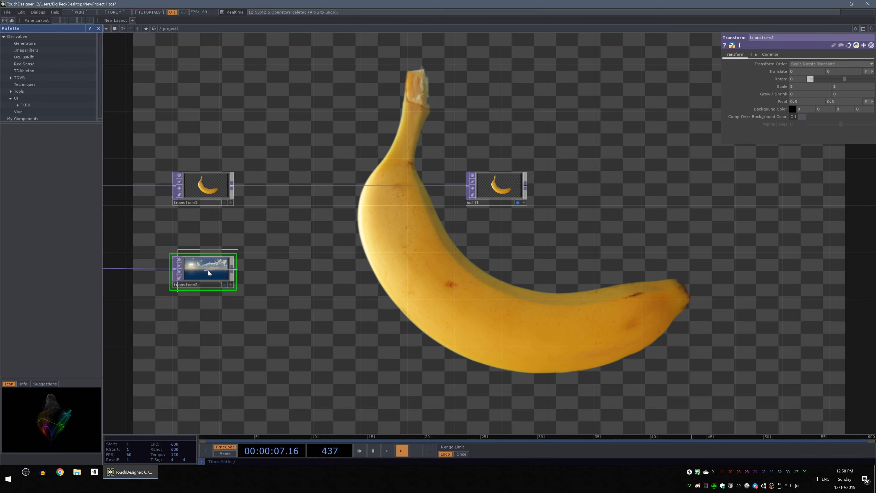
pyautogui.click(386, 234)
pyautogui.moveTo(358, 304); pyautogui.dragTo(384, 312)
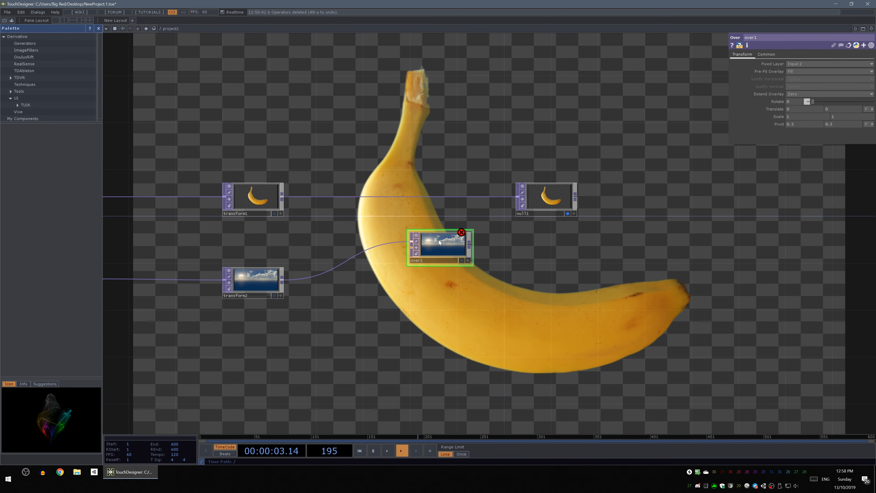
pyautogui.moveTo(443, 246); pyautogui.dragTo(418, 253)
# Disconnect the ocean Transform from the Over TOP's input
pyautogui.moveTo(147, 208); pyautogui.dragTo(191, 233, button='middle')
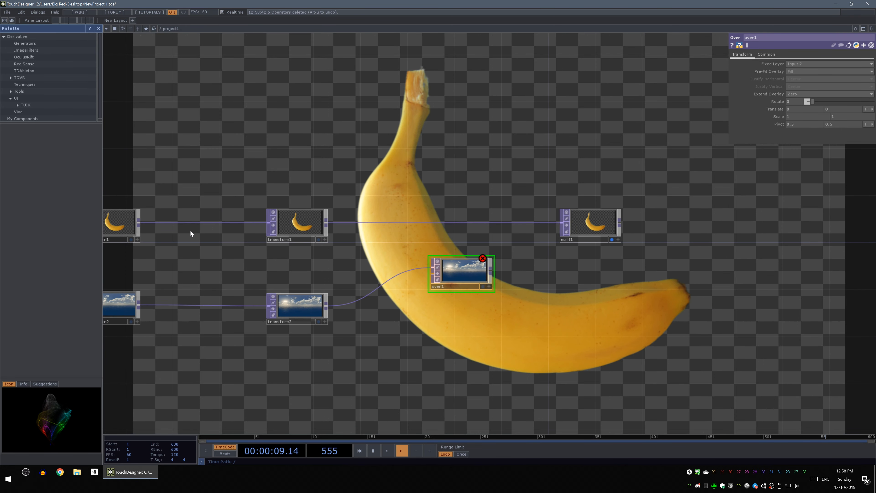
pyautogui.moveTo(566, 297); pyautogui.dragTo(530, 298)
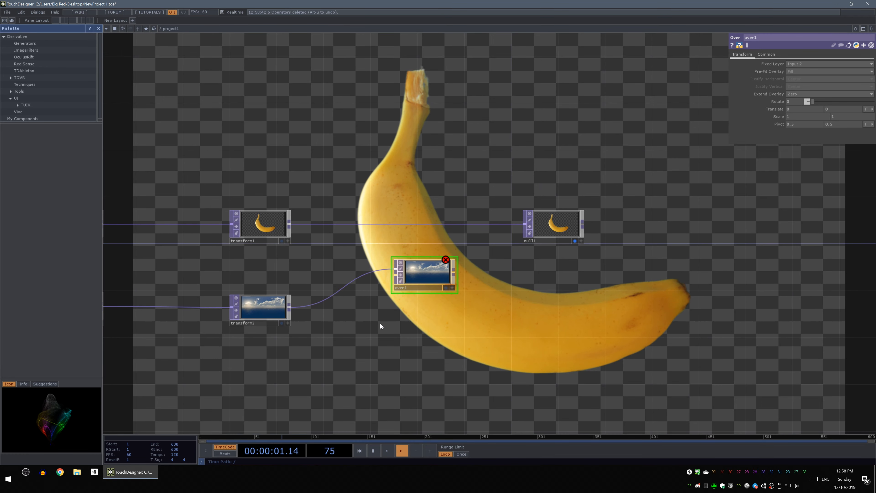
pyautogui.moveTo(363, 318); pyautogui.dragTo(393, 359)
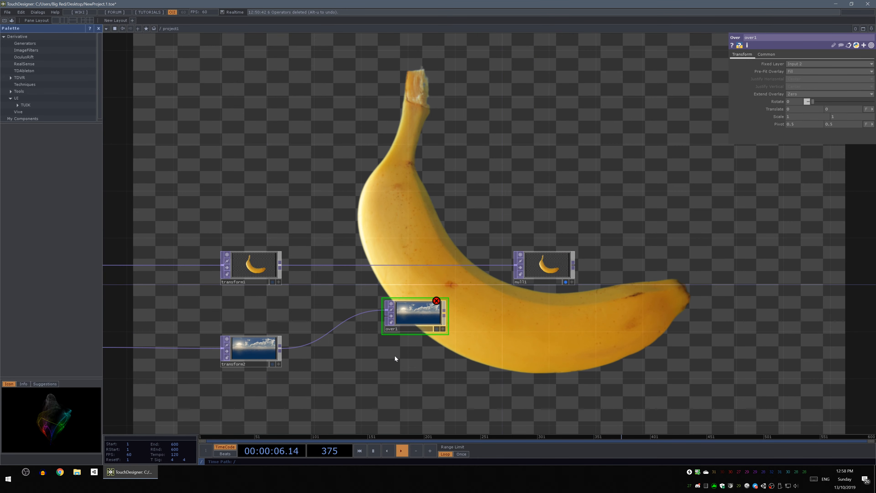
pyautogui.rightClick(330, 334)
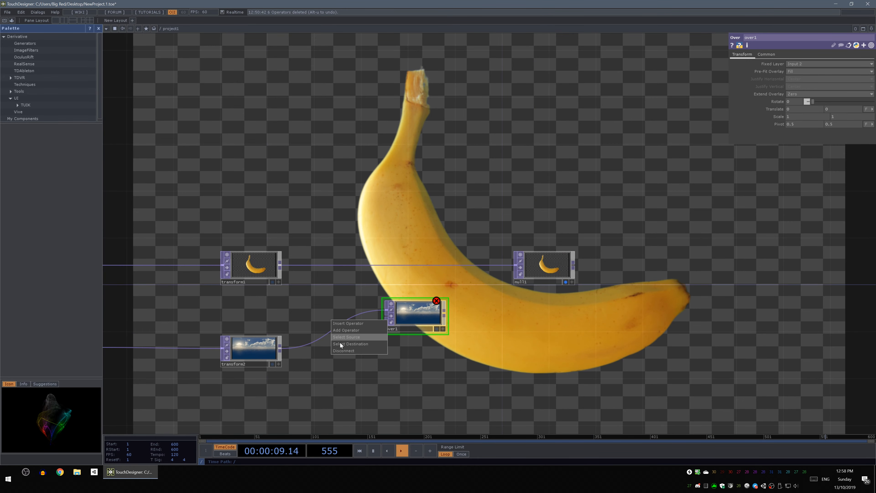
pyautogui.click(342, 352)
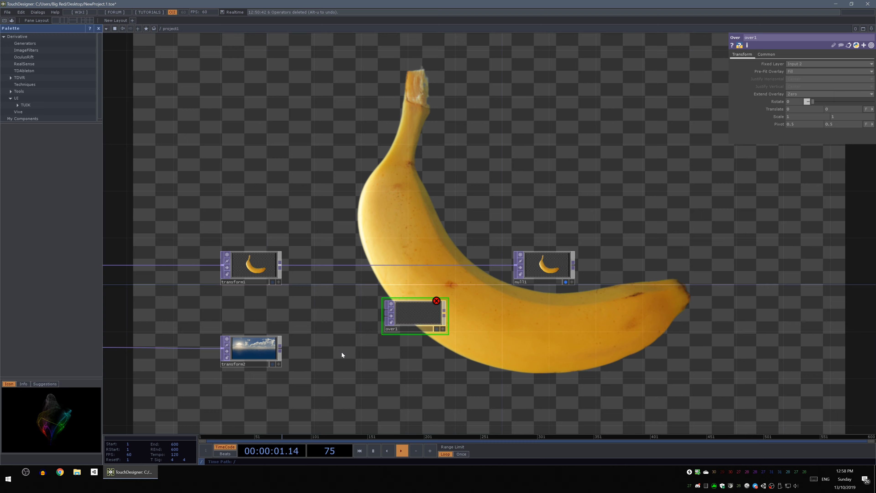
# Wire the ocean Transform into the Over's lower input and the banana Transform into its upper input
pyautogui.moveTo(363, 317); pyautogui.dragTo(496, 291)
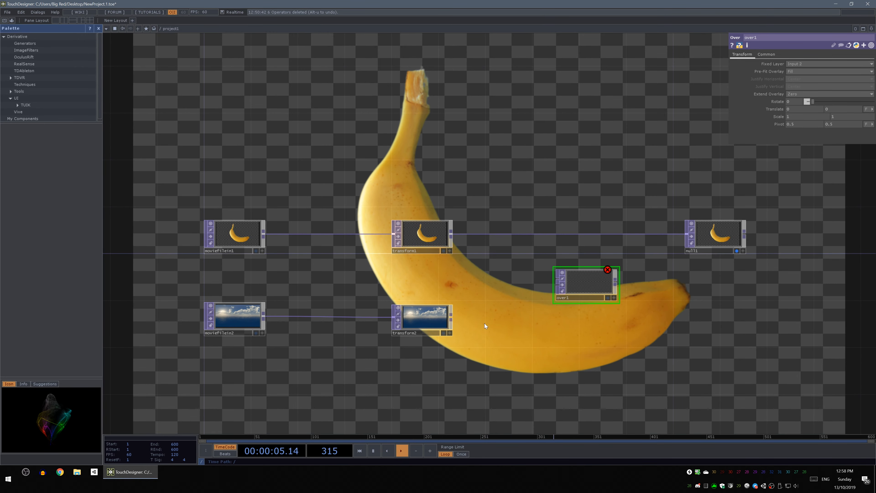
pyautogui.moveTo(479, 284); pyautogui.dragTo(425, 250)
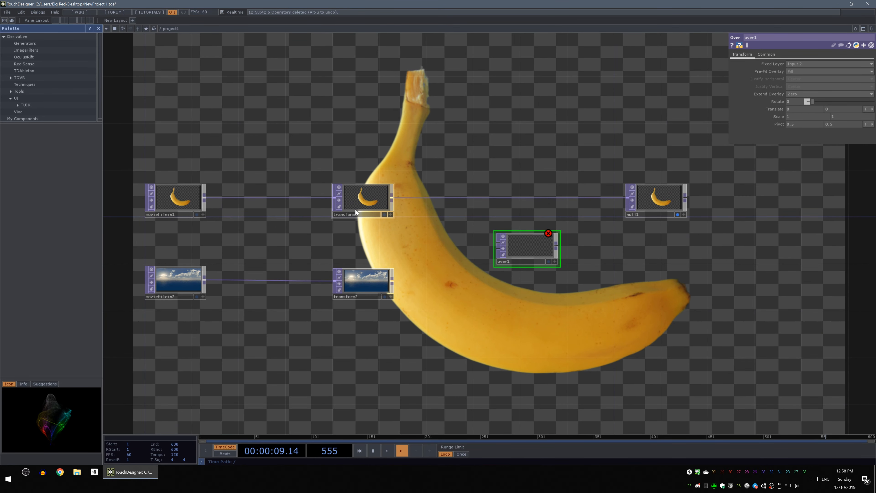
pyautogui.click(370, 199)
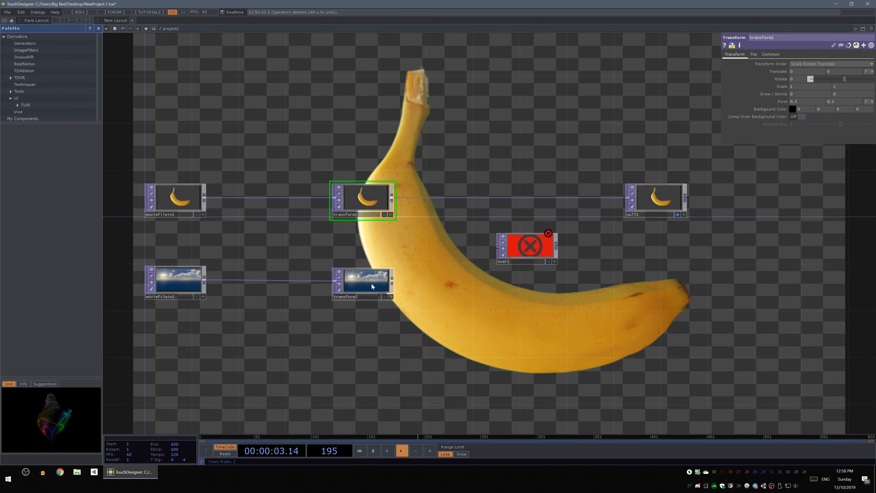
pyautogui.click(366, 281)
pyautogui.moveTo(442, 250); pyautogui.dragTo(410, 243)
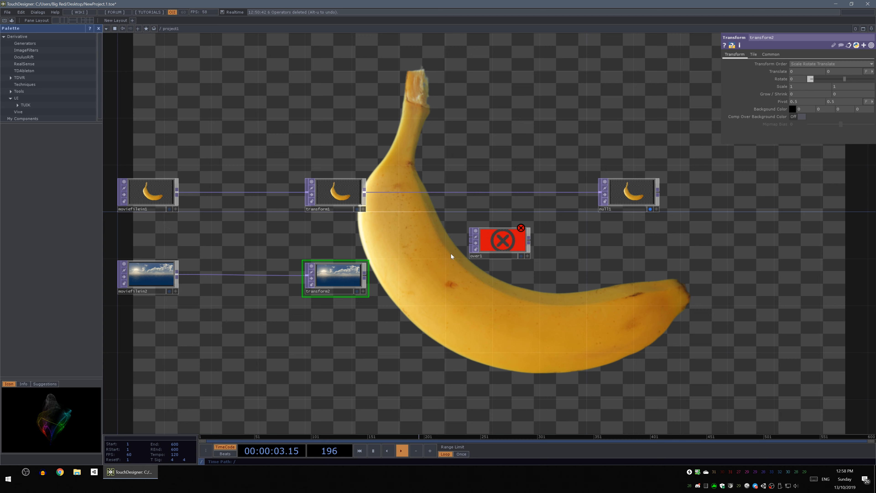
pyautogui.scroll(5, 473, 246)
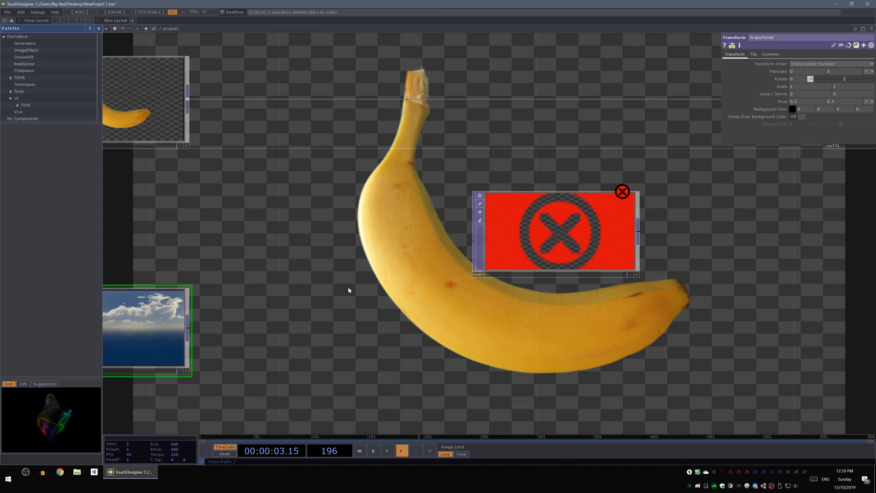
pyautogui.moveTo(361, 296); pyautogui.dragTo(432, 314)
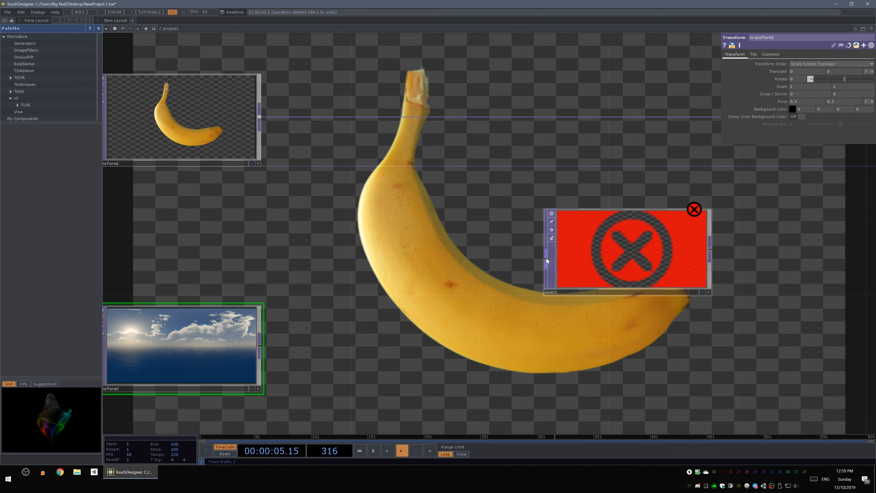
pyautogui.moveTo(261, 351); pyautogui.dragTo(539, 270)
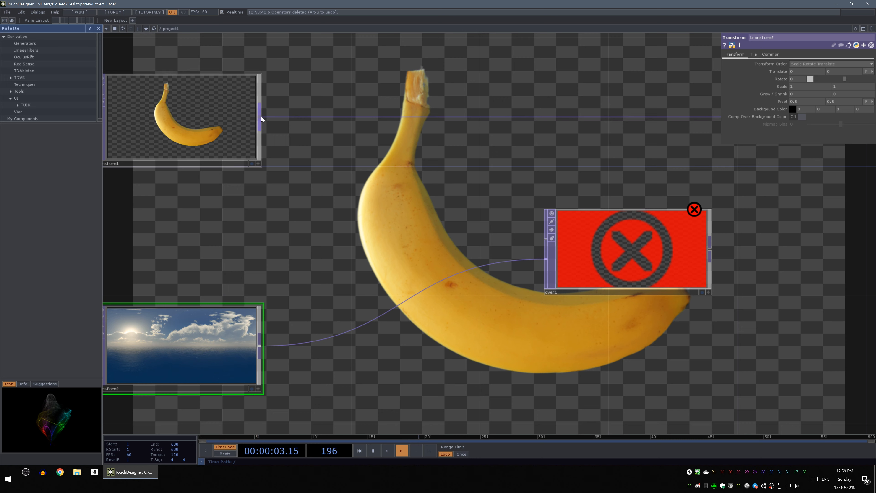
pyautogui.moveTo(262, 119); pyautogui.dragTo(537, 244)
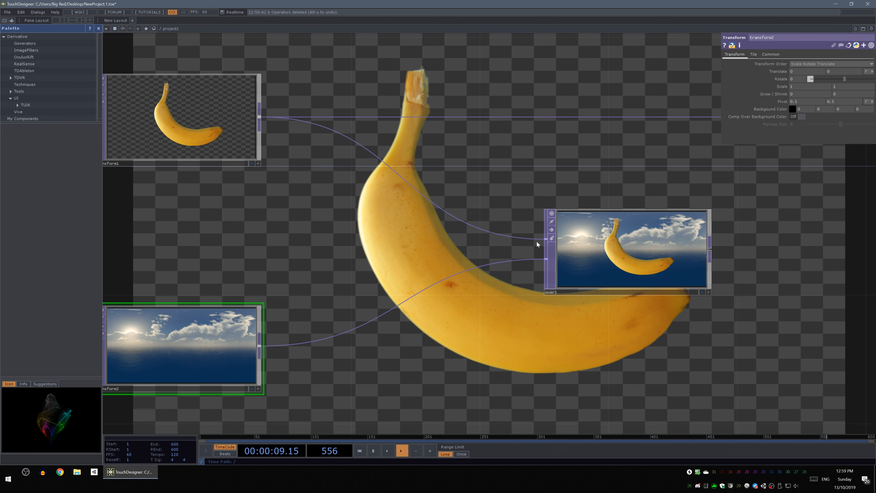
# Examine the Over's composite image up close, and compare its wiring with the two Transform chains and the Null
pyautogui.scroll(3, 714, 276)
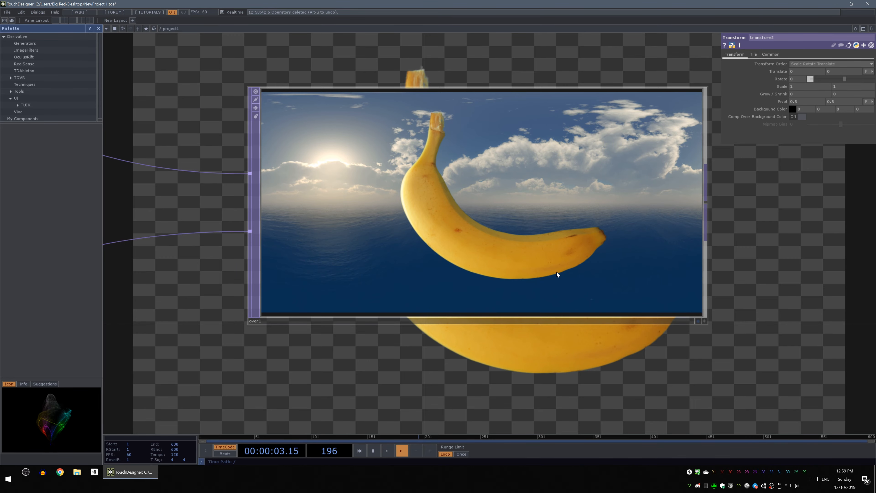
pyautogui.scroll(-3, 602, 238)
pyautogui.scroll(-1, 602, 239)
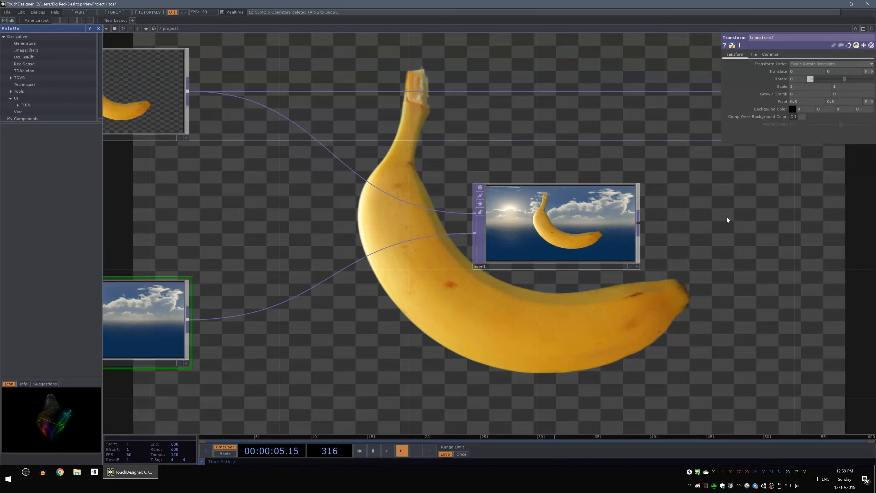
pyautogui.moveTo(717, 214); pyautogui.dragTo(597, 239)
pyautogui.moveTo(681, 275); pyautogui.dragTo(646, 284)
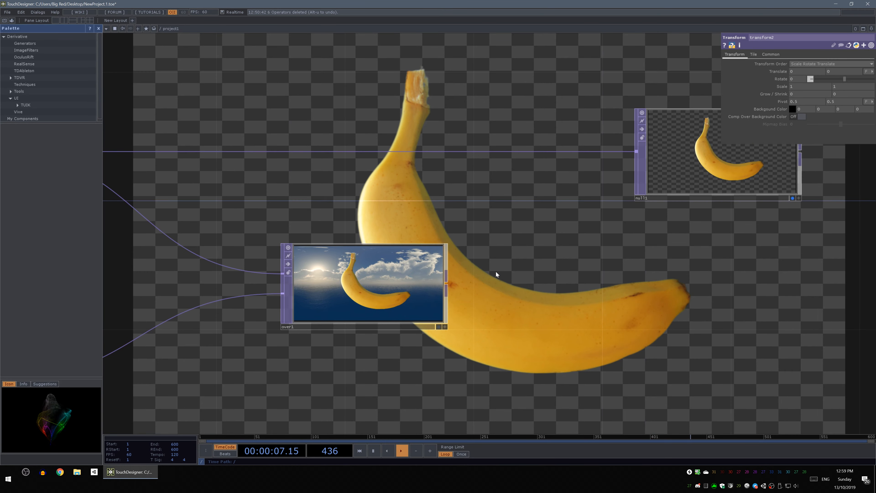
pyautogui.scroll(-6, 499, 275)
pyautogui.moveTo(432, 310); pyautogui.dragTo(452, 297)
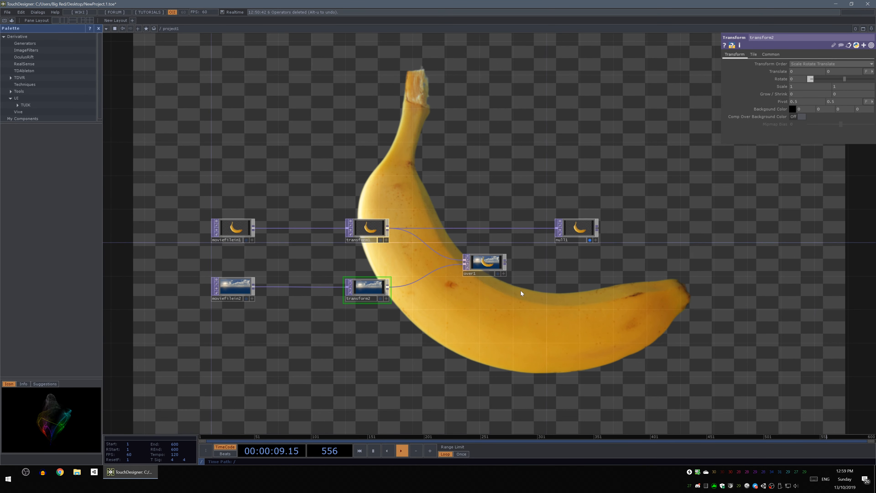
pyautogui.scroll(2, 571, 283)
pyautogui.scroll(1, 571, 283)
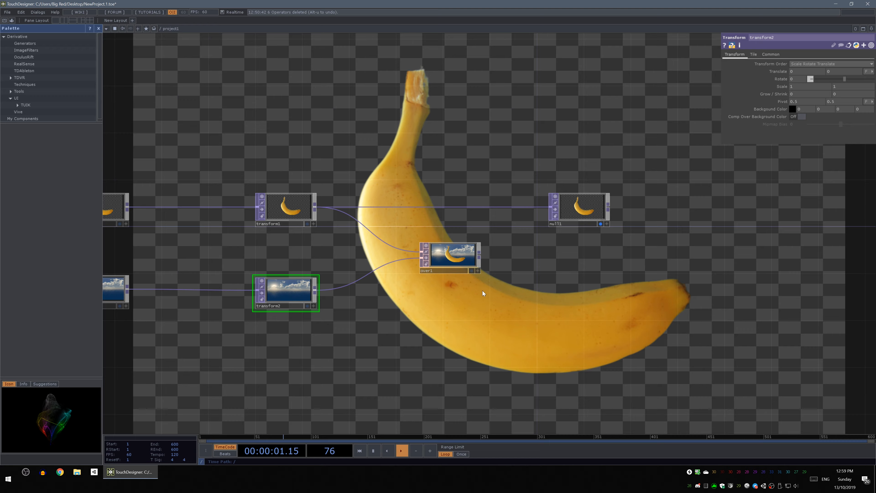
pyautogui.moveTo(486, 323); pyautogui.dragTo(582, 318)
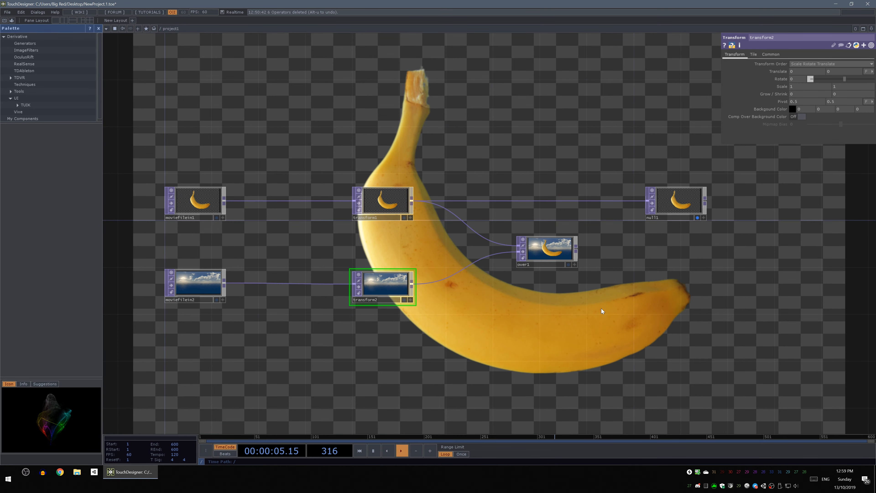
pyautogui.moveTo(604, 264); pyautogui.dragTo(548, 280)
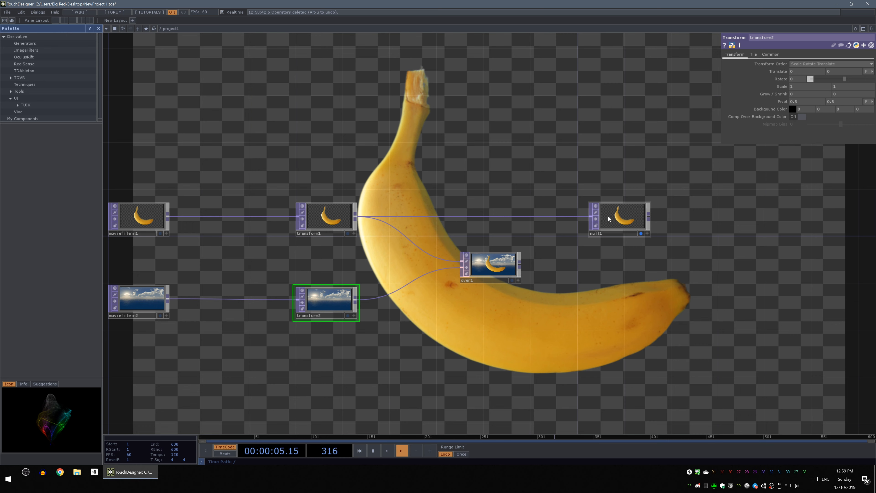
# Connect the Over's output to the Null, replacing the Null's existing input from the banana Transform
pyautogui.click(627, 220)
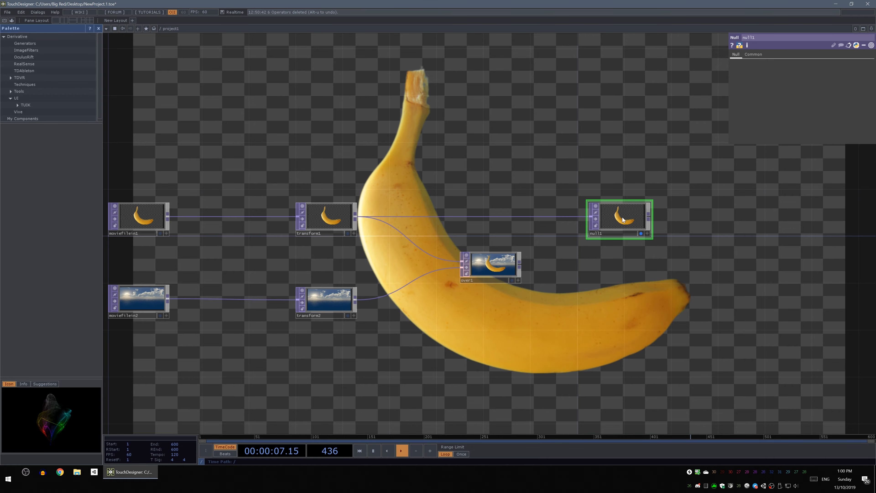
pyautogui.moveTo(586, 288); pyautogui.dragTo(610, 271)
pyautogui.moveTo(668, 269); pyautogui.dragTo(624, 272)
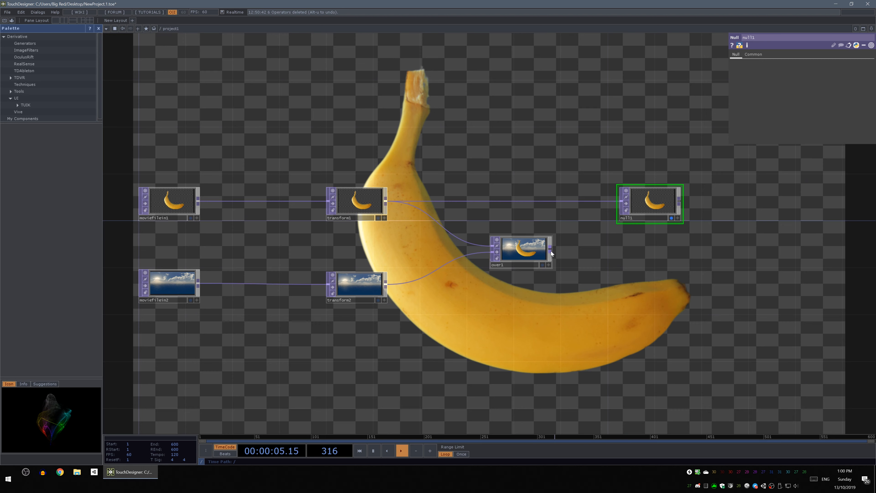
pyautogui.scroll(5, 551, 251)
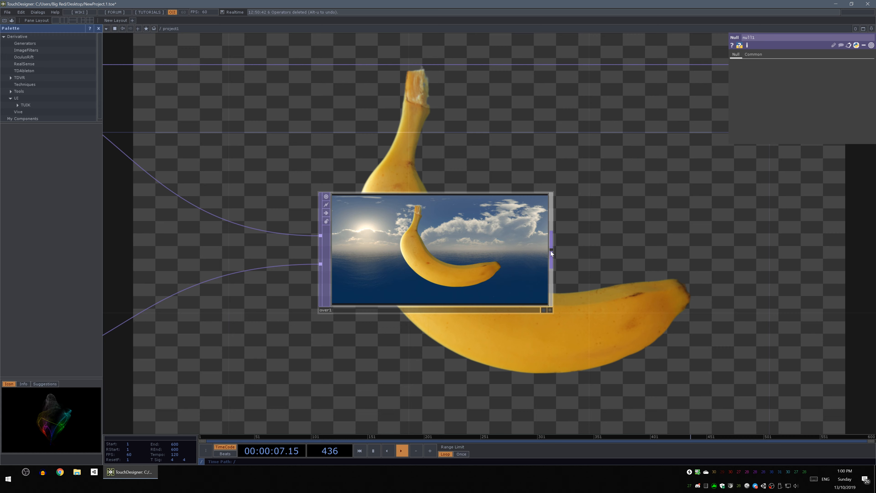
pyautogui.moveTo(593, 281); pyautogui.dragTo(496, 360)
pyautogui.moveTo(455, 329); pyautogui.dragTo(531, 144)
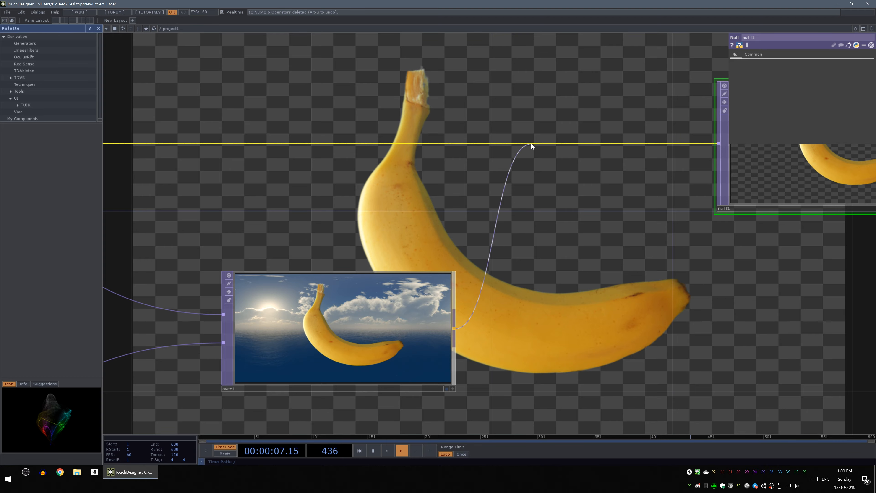
pyautogui.click(531, 144)
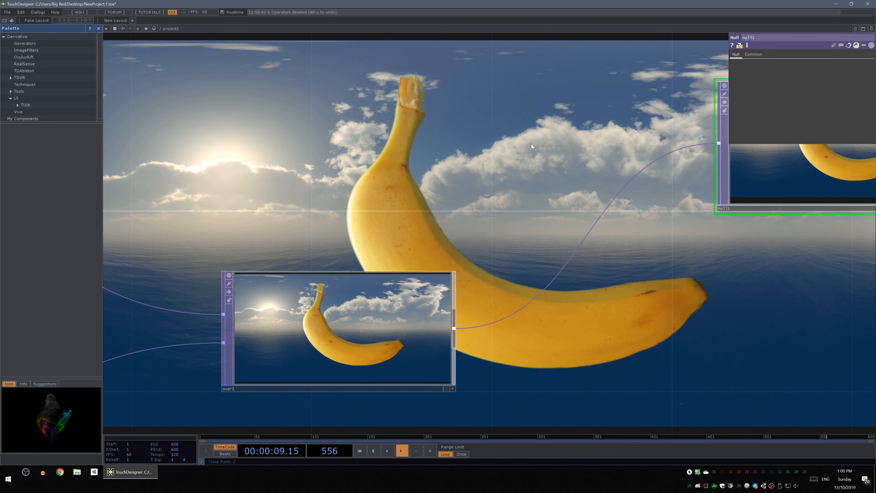
# Move the Null down so it lines up horizontally with the Over TOP
pyautogui.scroll(-2, 529, 145)
pyautogui.scroll(-6, 528, 147)
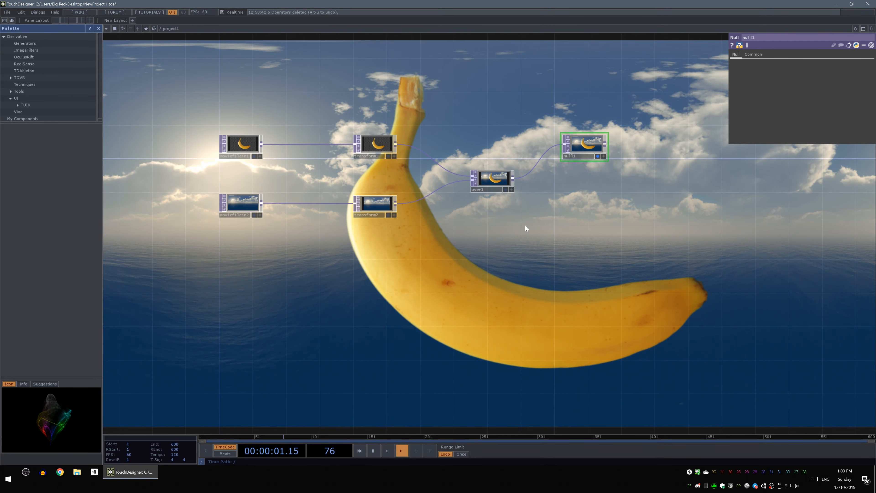
pyautogui.moveTo(525, 226)
pyautogui.mouseDown()
pyautogui.moveTo(593, 274)
pyautogui.moveTo(536, 238)
pyautogui.mouseUp()
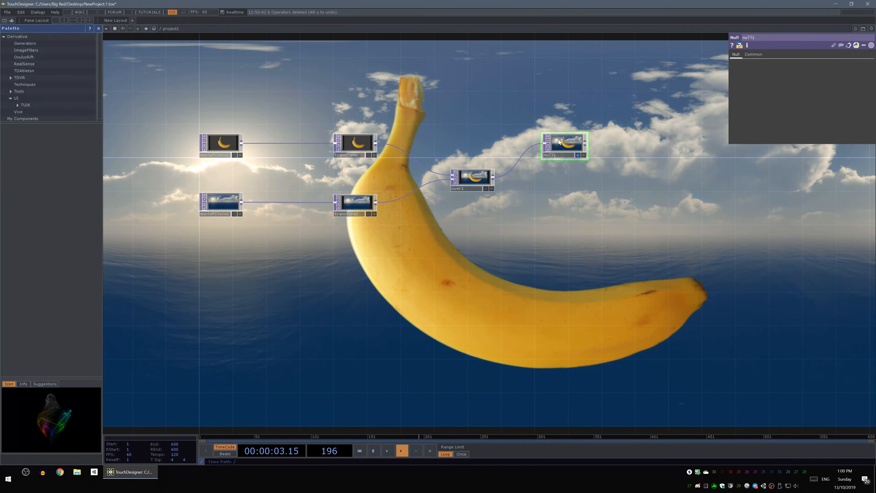
pyautogui.moveTo(559, 142); pyautogui.dragTo(559, 175)
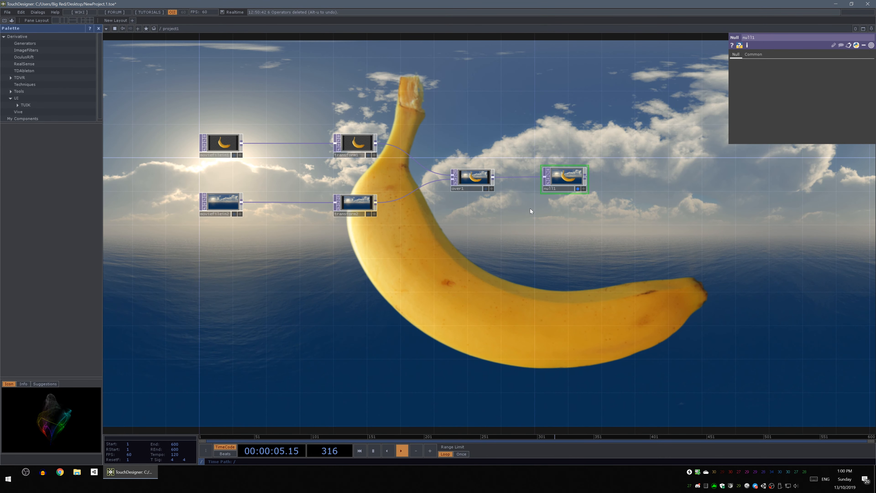
pyautogui.moveTo(314, 276); pyautogui.dragTo(392, 313)
pyautogui.moveTo(592, 313); pyautogui.dragTo(548, 312)
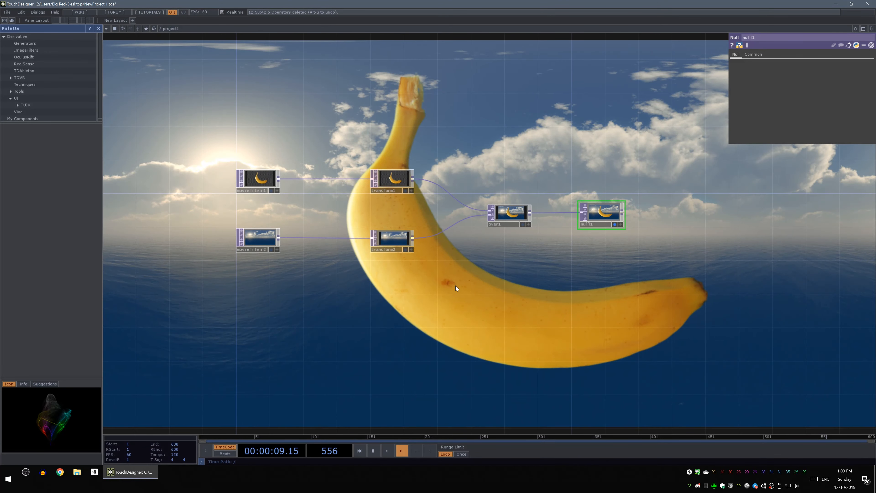
pyautogui.moveTo(614, 285); pyautogui.dragTo(548, 294)
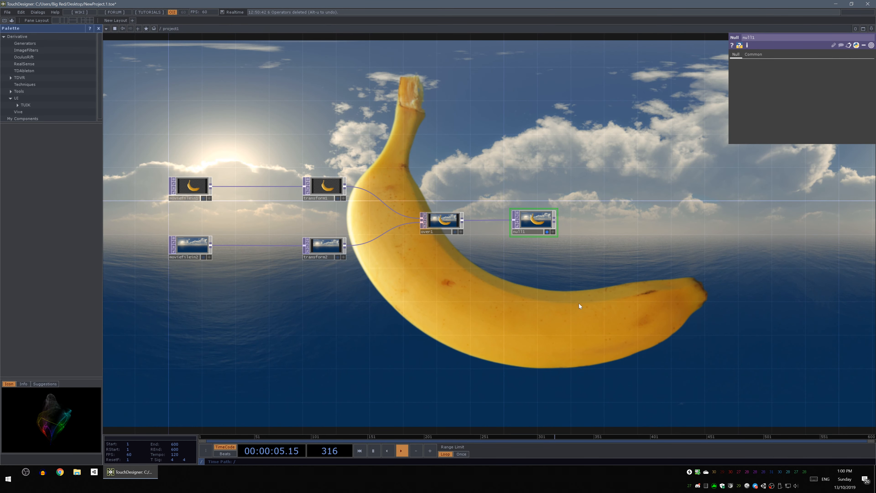
# Add a Movie File Out TOP after the Null and wire the Null's output into it
pyautogui.scroll(3, 581, 242)
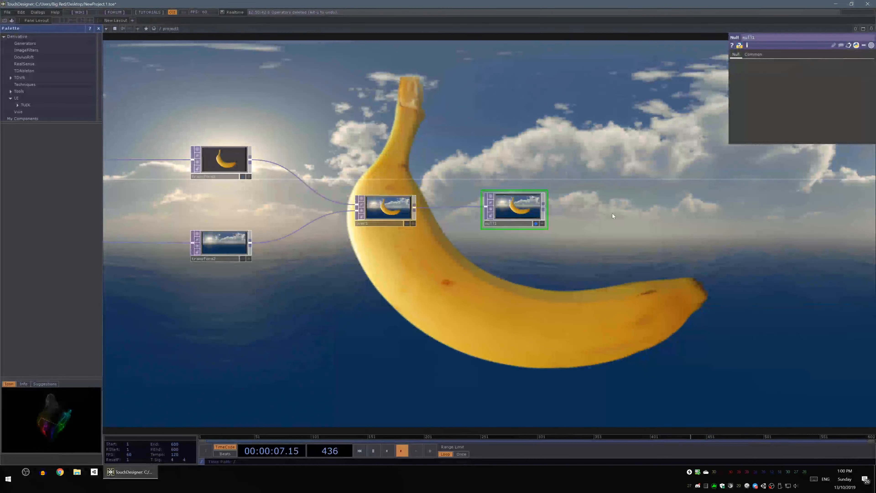
pyautogui.moveTo(612, 213); pyautogui.dragTo(525, 214)
pyautogui.press('Tab')
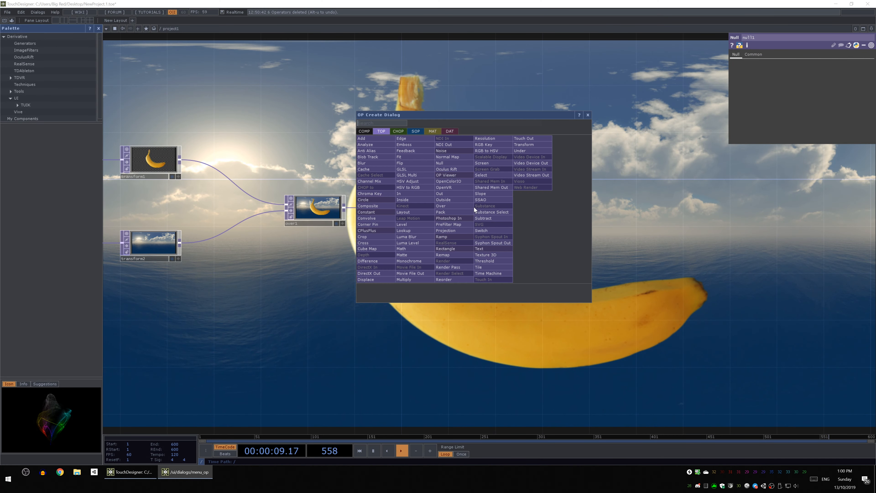
pyautogui.click(682, 218)
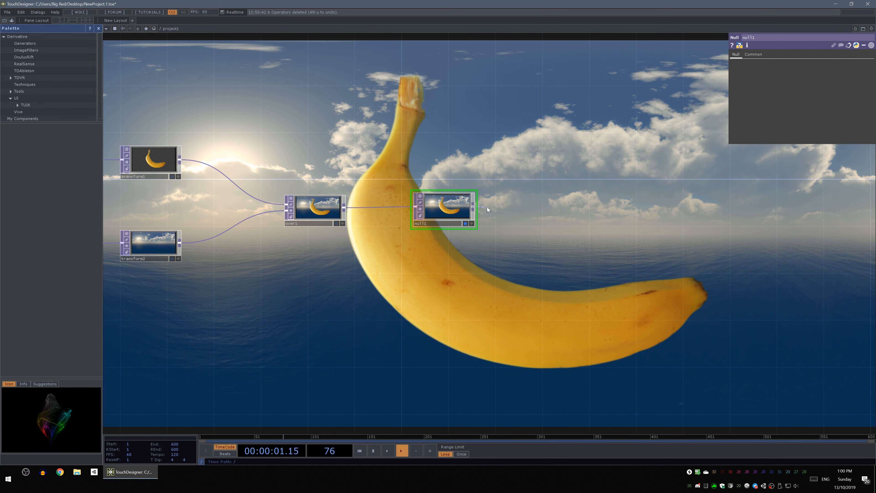
pyautogui.rightClick(475, 208)
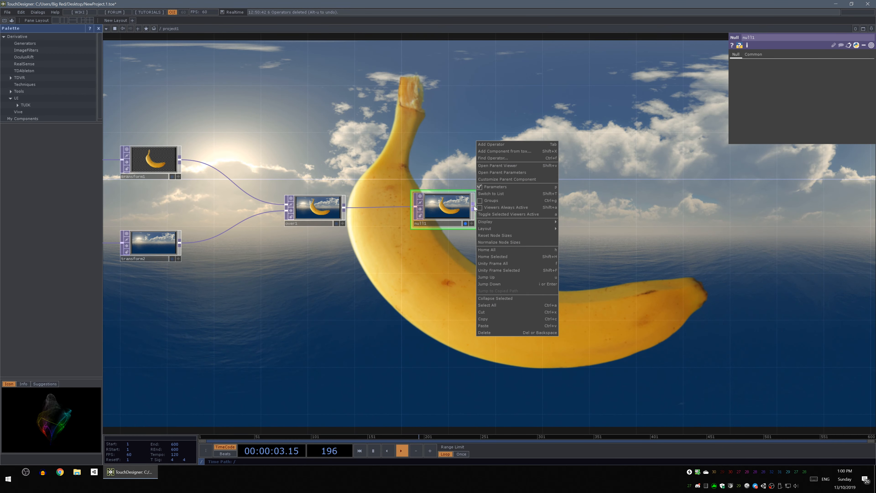
pyautogui.click(490, 147)
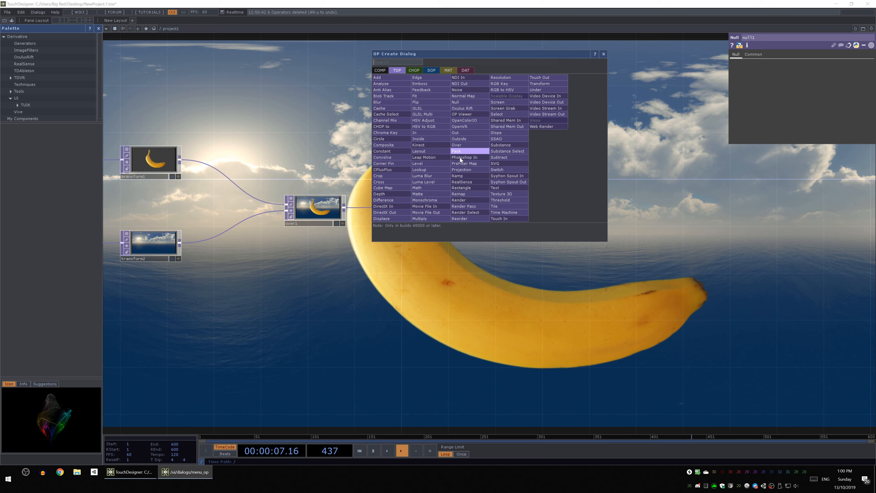
pyautogui.click(438, 212)
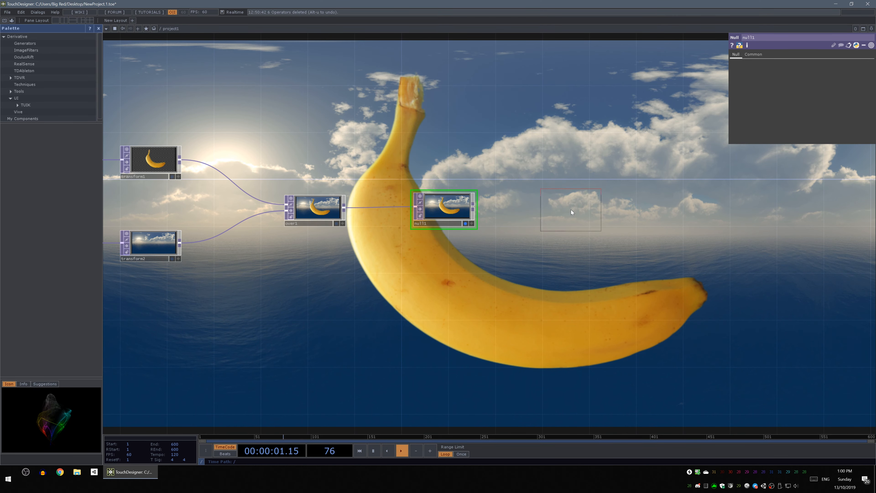
pyautogui.click(571, 209)
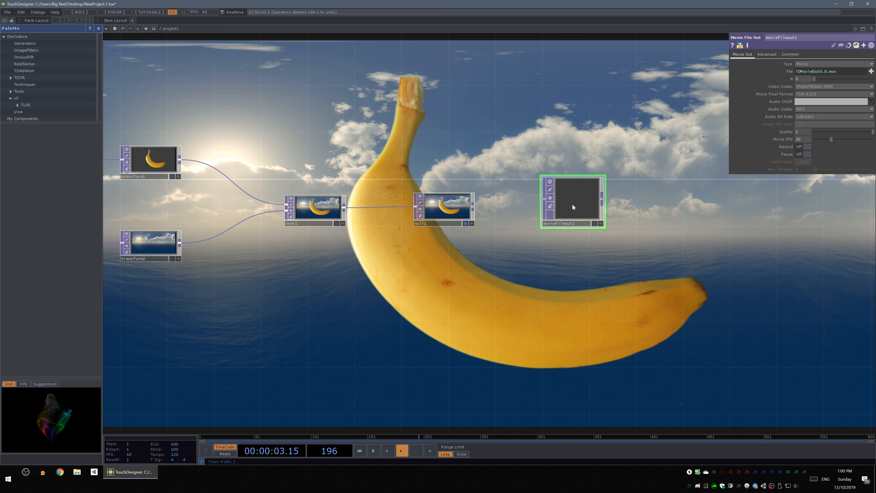
pyautogui.moveTo(474, 206); pyautogui.dragTo(571, 208)
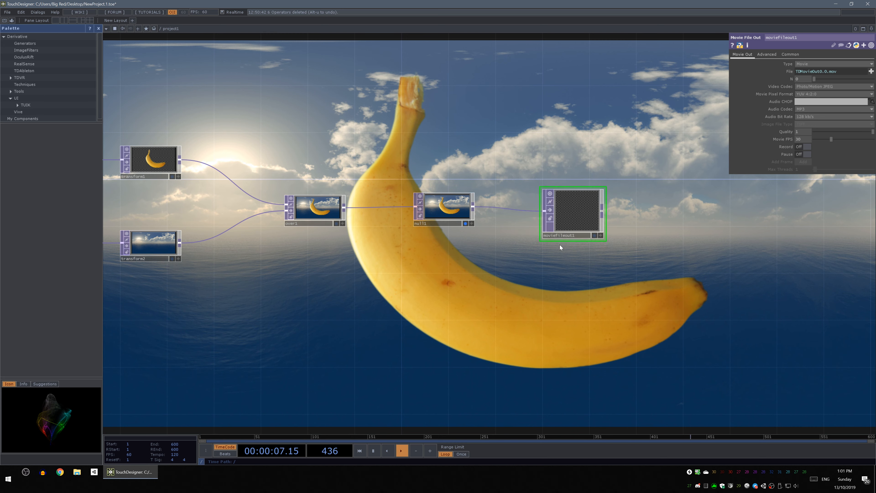
# Set the Movie File Out's type to Image
pyautogui.moveTo(341, 317); pyautogui.dragTo(644, 344)
pyautogui.moveTo(661, 302); pyautogui.dragTo(501, 303)
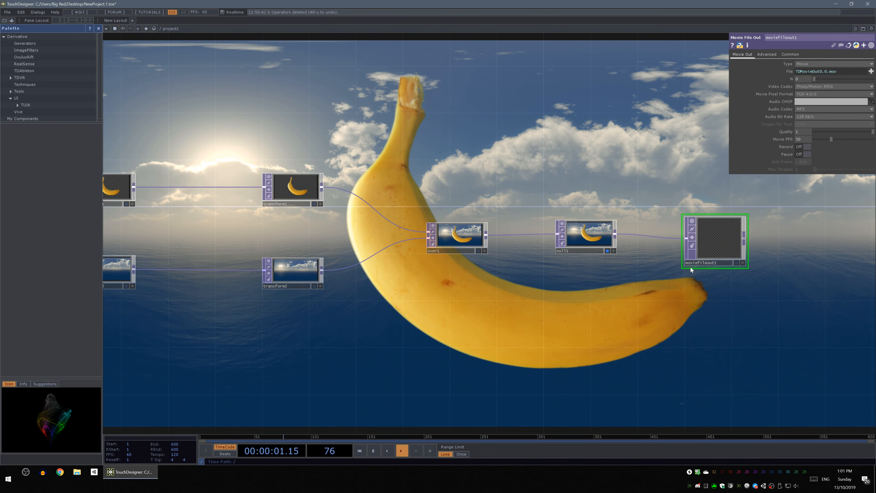
pyautogui.moveTo(702, 292); pyautogui.dragTo(582, 299)
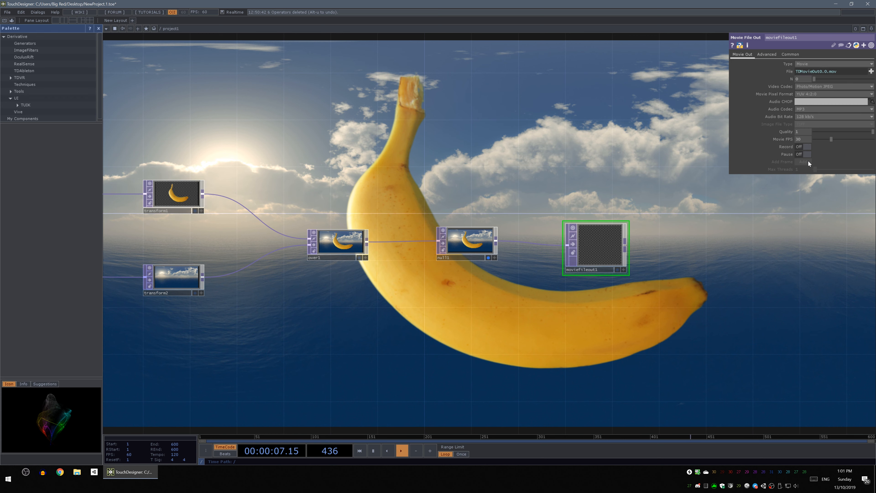
pyautogui.click(808, 64)
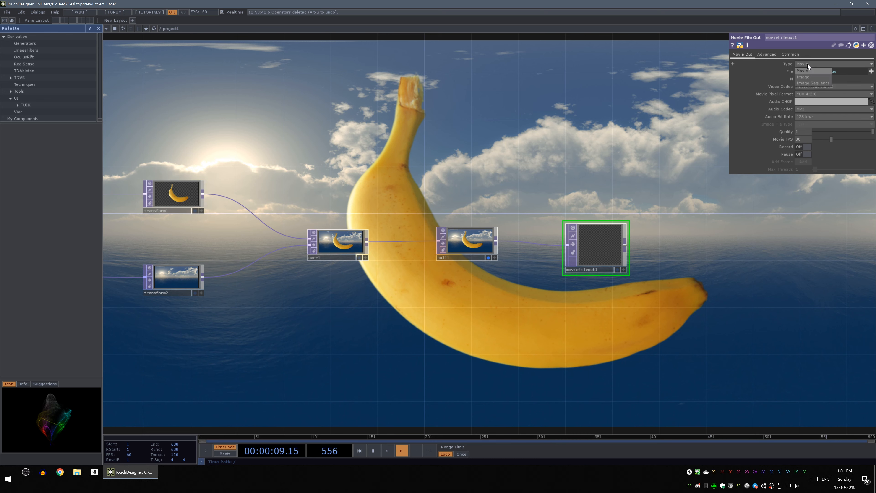
pyautogui.click(810, 76)
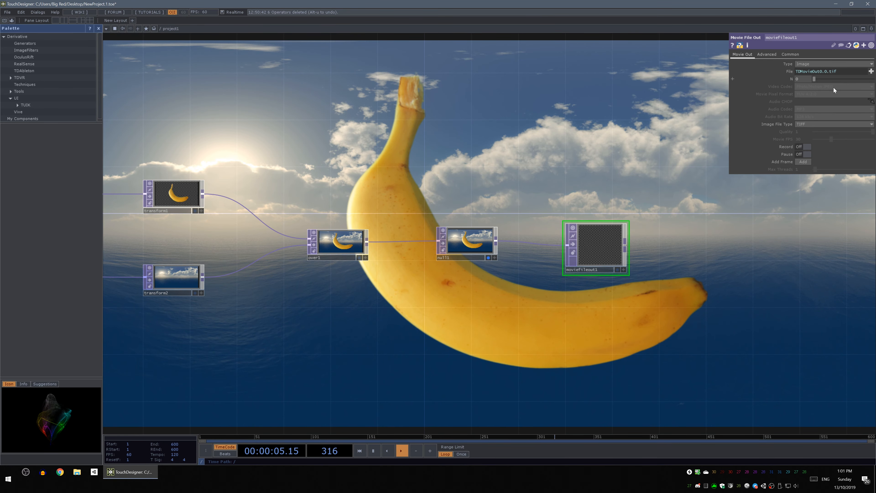
# Choose the Desktop folder as the Movie File Out's save location and name the output file Banana_Sky
pyautogui.click(872, 72)
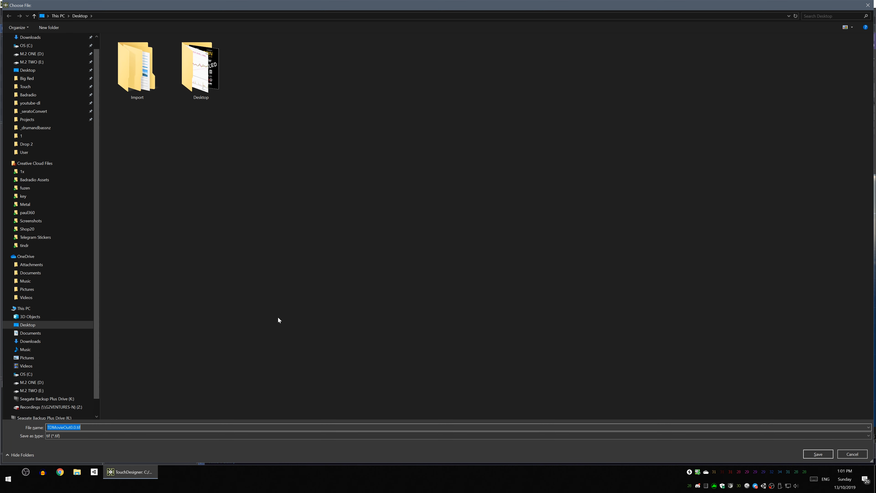
pyautogui.write('Banana_Sky')
pyautogui.click(816, 457)
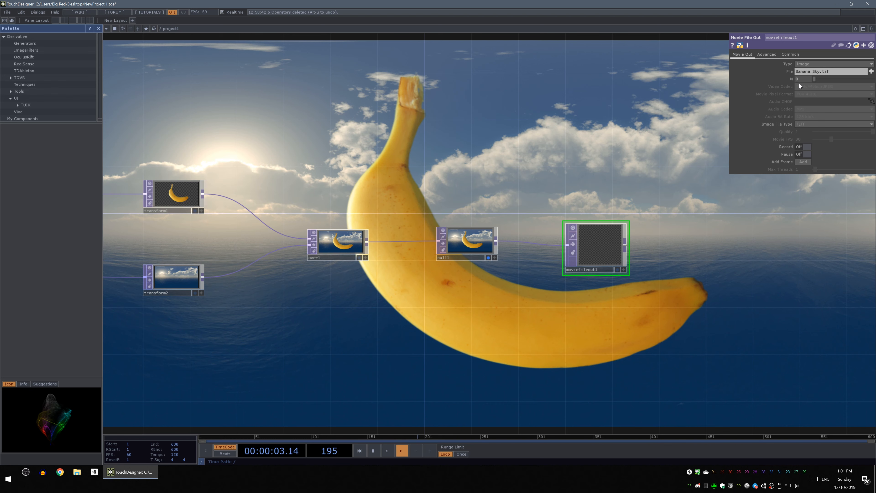
# Set the image file type to JPEG and export the composite by switching Record on and back off
pyautogui.click(808, 123)
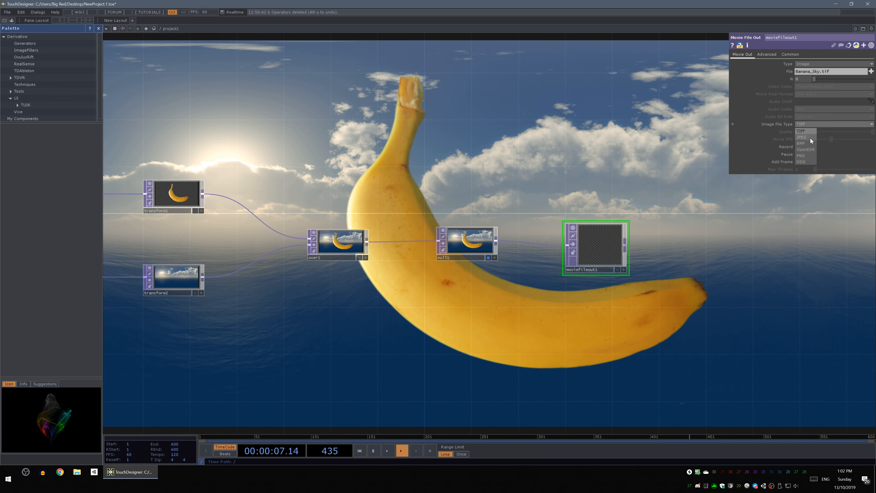
pyautogui.click(804, 137)
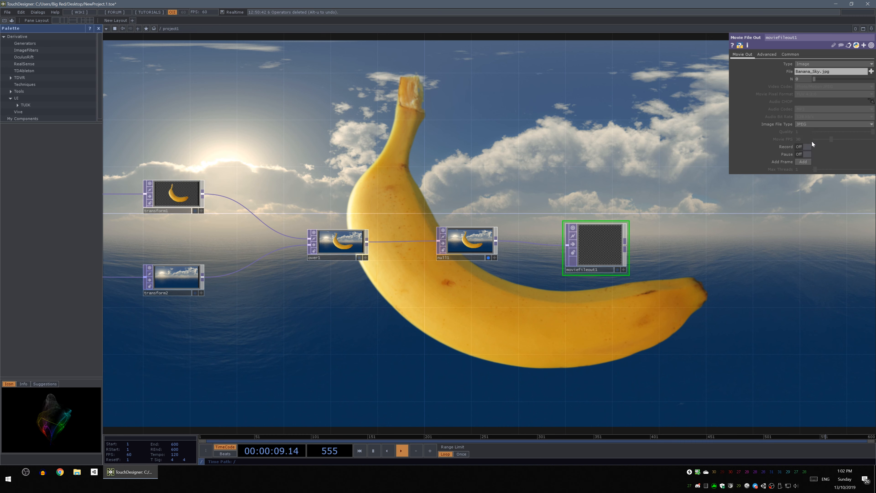
pyautogui.click(798, 149)
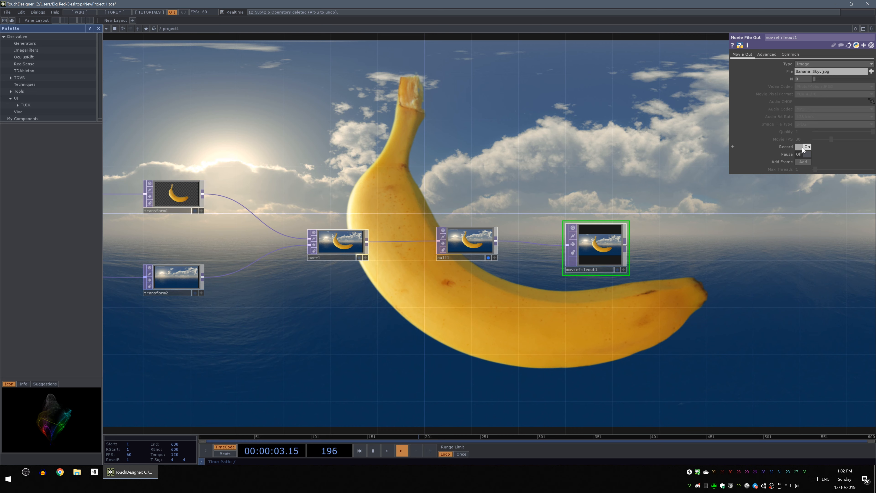
pyautogui.click(803, 147)
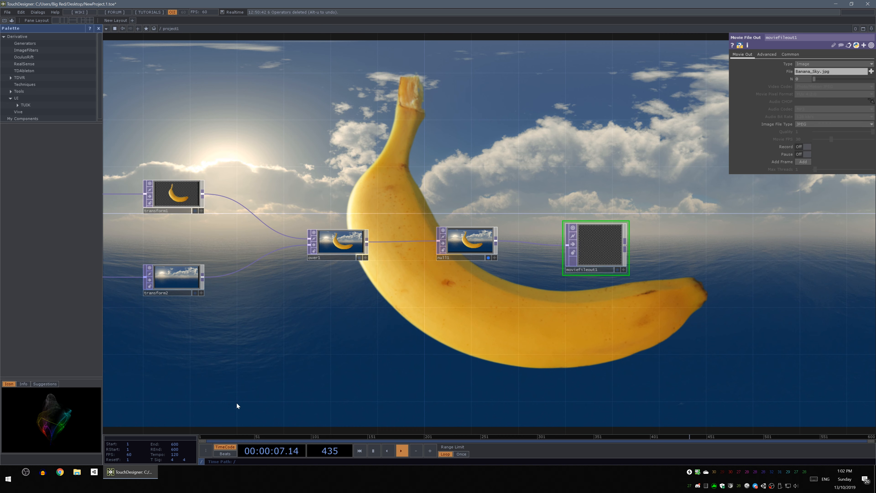
# Switch to File Explorer, view the exported Banana_Sky.jpg from the Desktop in a maximized Photos window, and close both windows
pyautogui.click(76, 475)
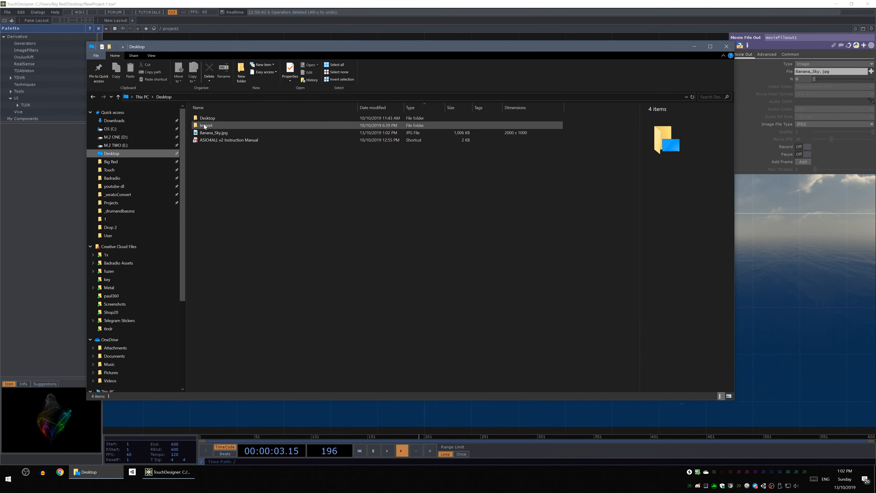
pyautogui.click(203, 134)
pyautogui.doubleClick(202, 134)
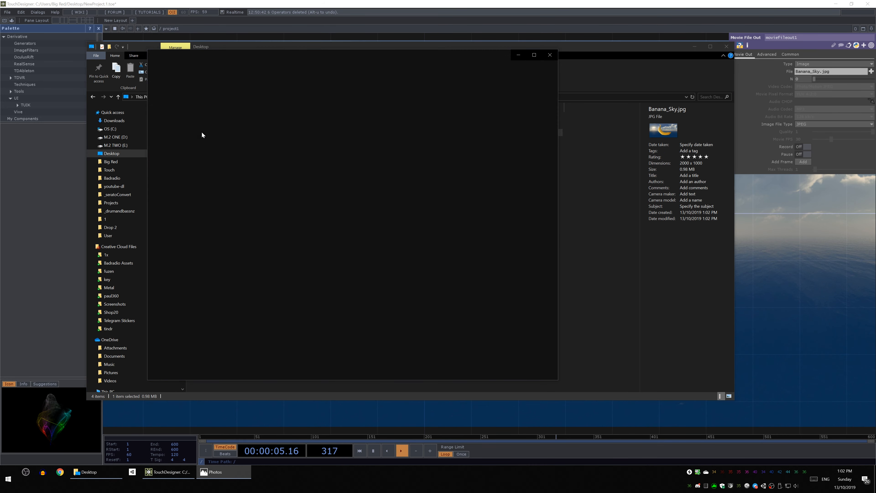
pyautogui.click(538, 53)
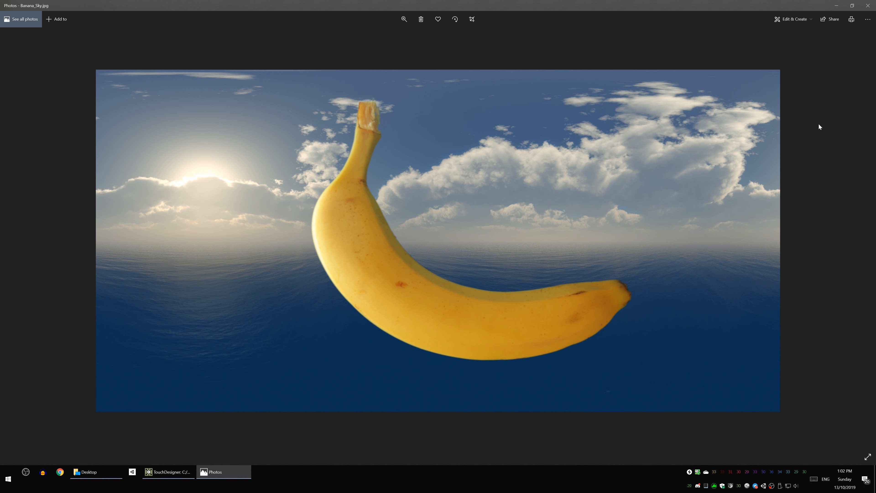
pyautogui.click(869, 4)
pyautogui.click(726, 47)
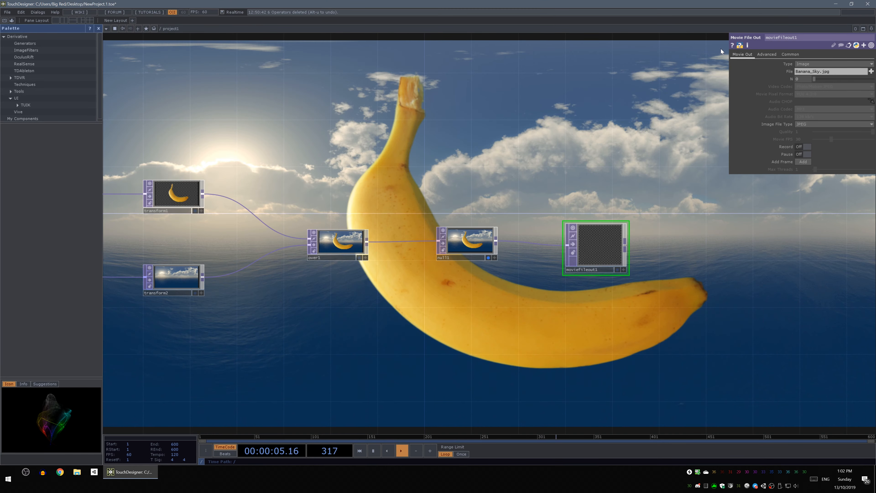
# Save the project under the new name Banana_Sky in the Desktop folder
pyautogui.moveTo(512, 359); pyautogui.dragTo(609, 370)
pyautogui.scroll(-3, 567, 363)
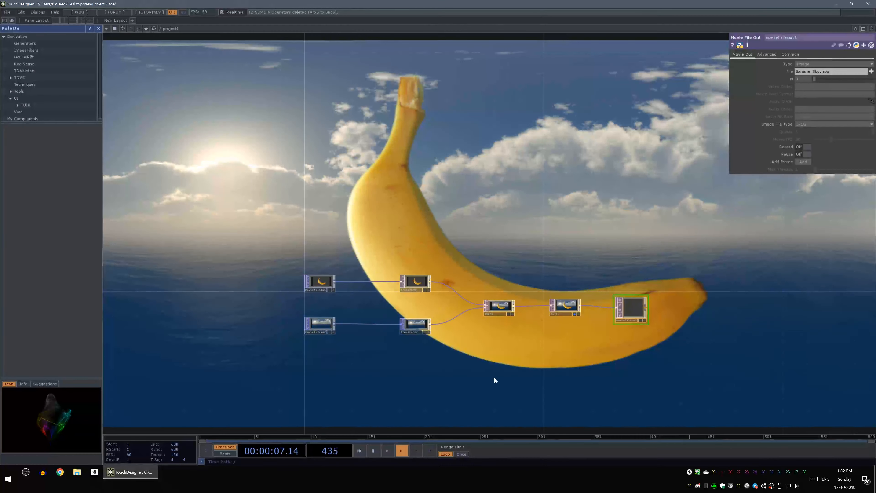
pyautogui.moveTo(491, 367); pyautogui.dragTo(512, 326)
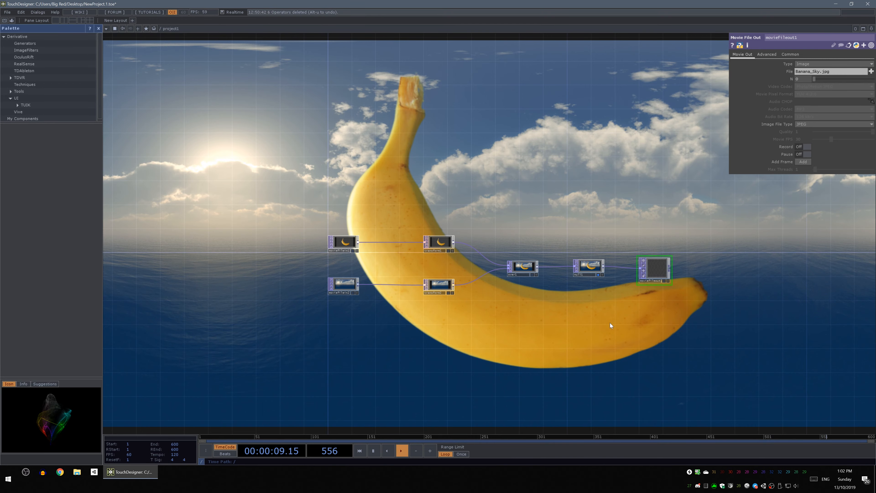
pyautogui.moveTo(488, 324); pyautogui.dragTo(501, 300)
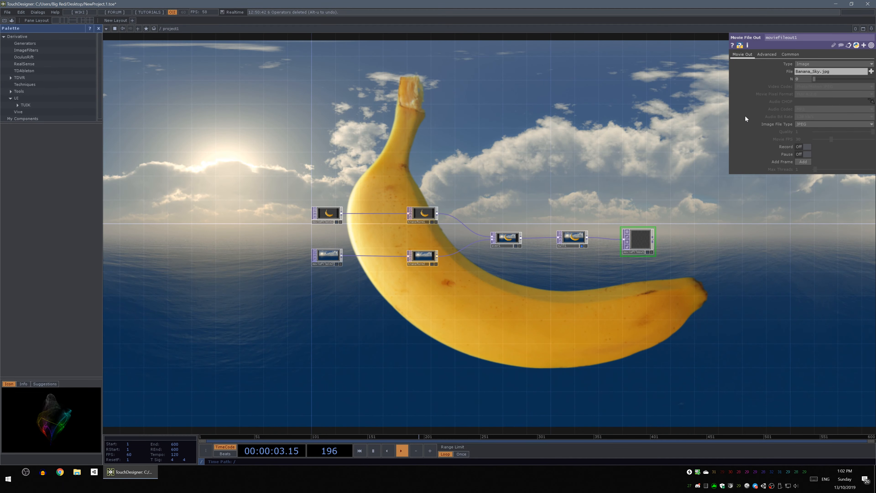
pyautogui.scroll(2, 480, 300)
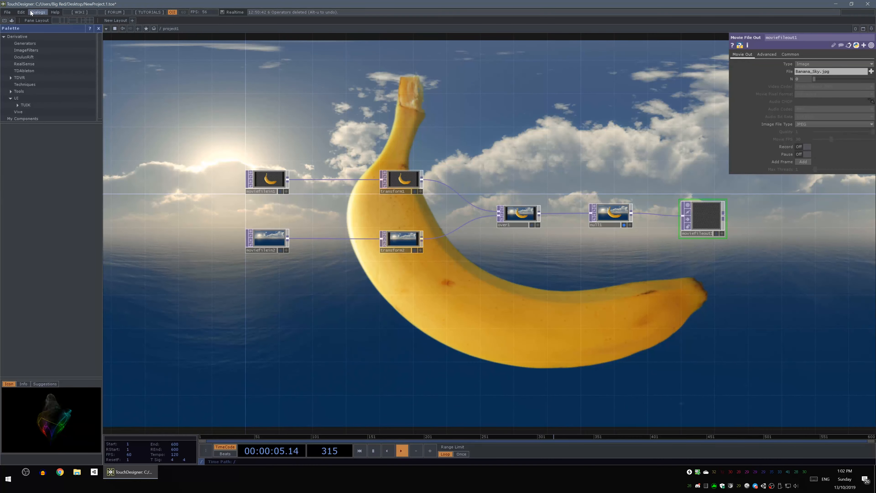
pyautogui.click(8, 12)
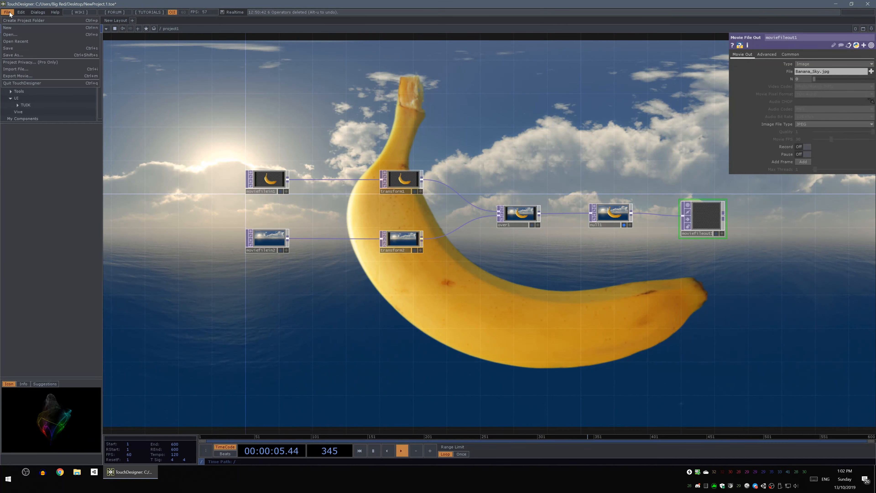
pyautogui.click(16, 55)
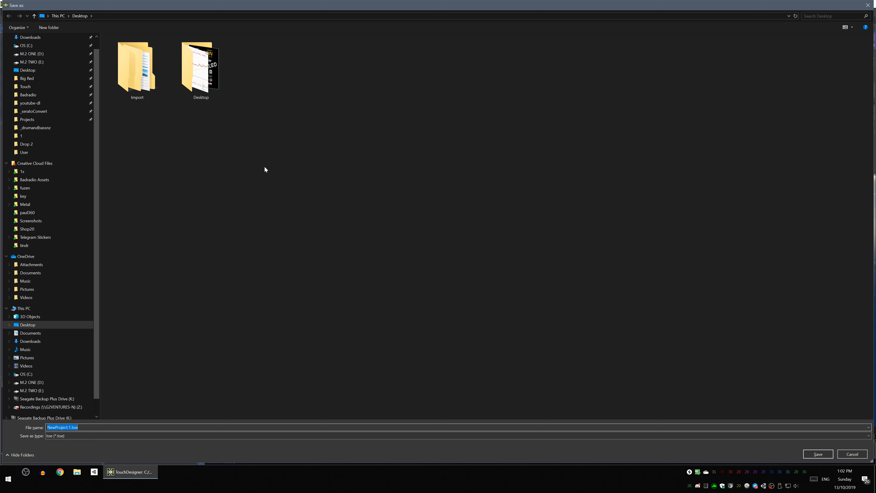
pyautogui.write('Banana_Sky')
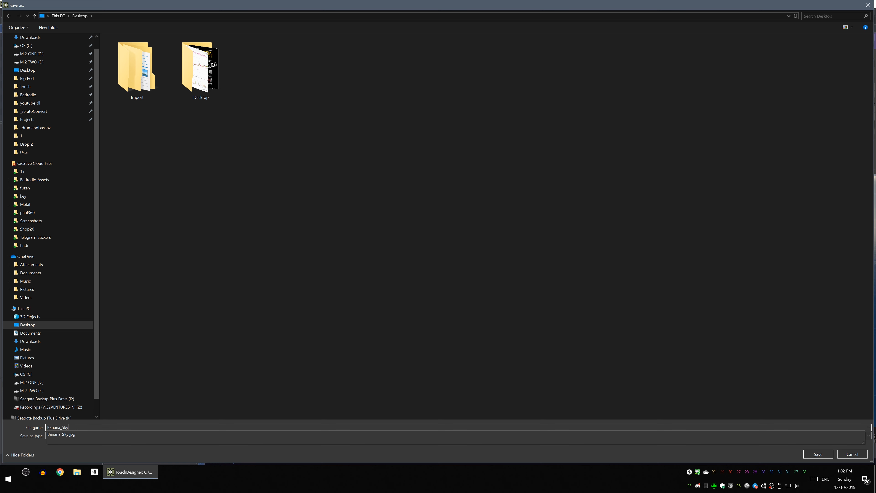
pyautogui.press('Return')
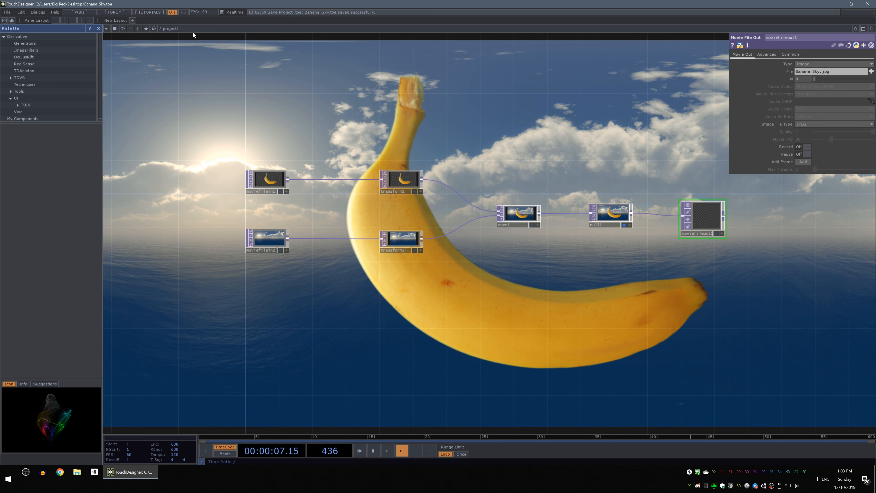
pyautogui.click(7, 12)
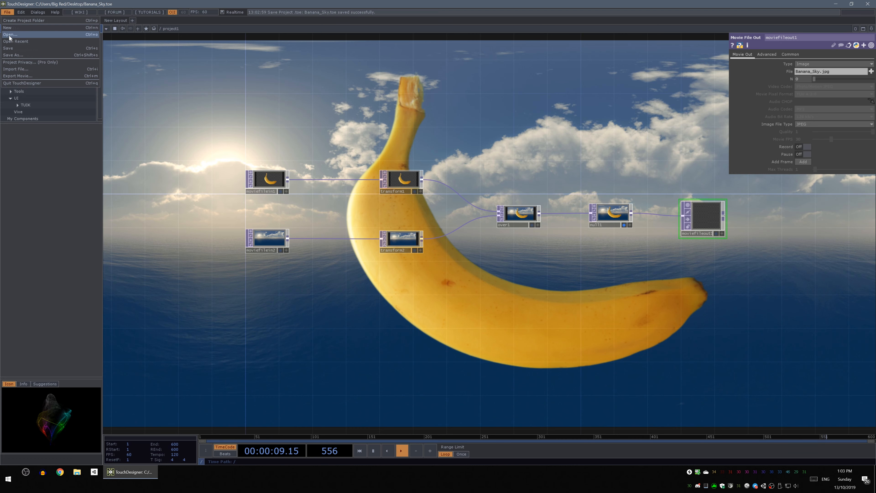
pyautogui.moveTo(9, 43)
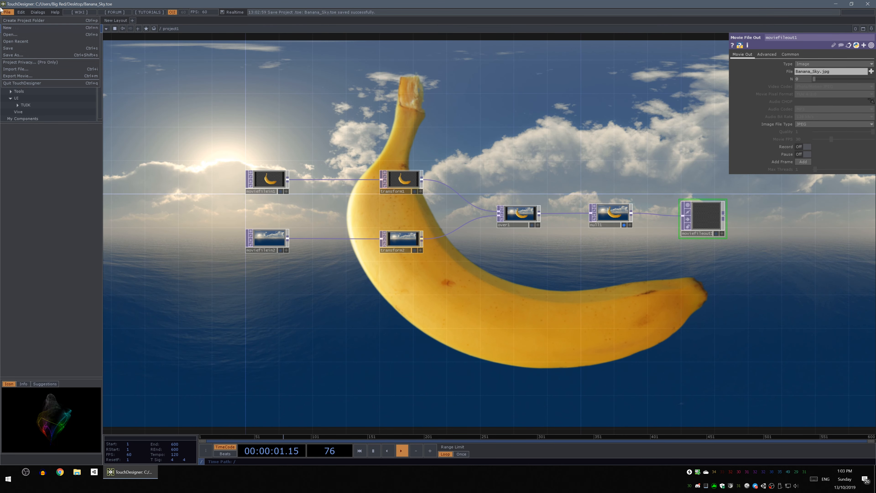
pyautogui.click(15, 12)
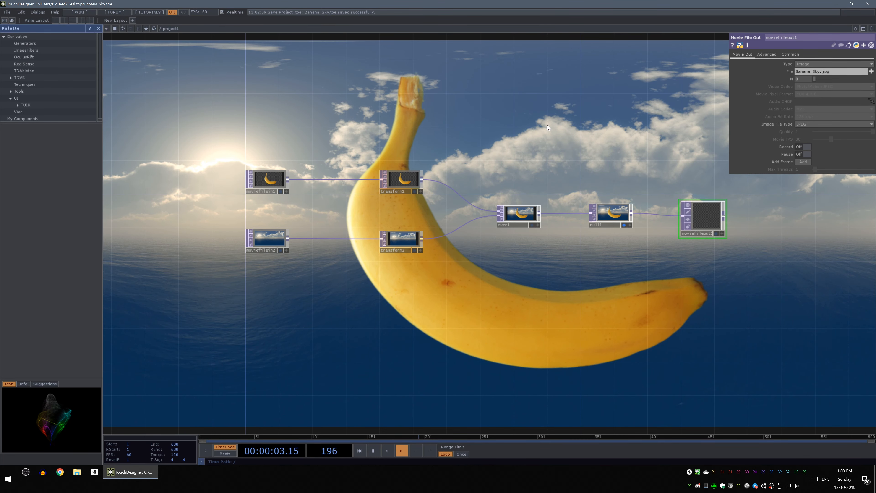
pyautogui.moveTo(605, 120); pyautogui.dragTo(569, 131)
pyautogui.moveTo(412, 304); pyautogui.dragTo(451, 322)
pyautogui.moveTo(364, 332); pyautogui.dragTo(390, 339)
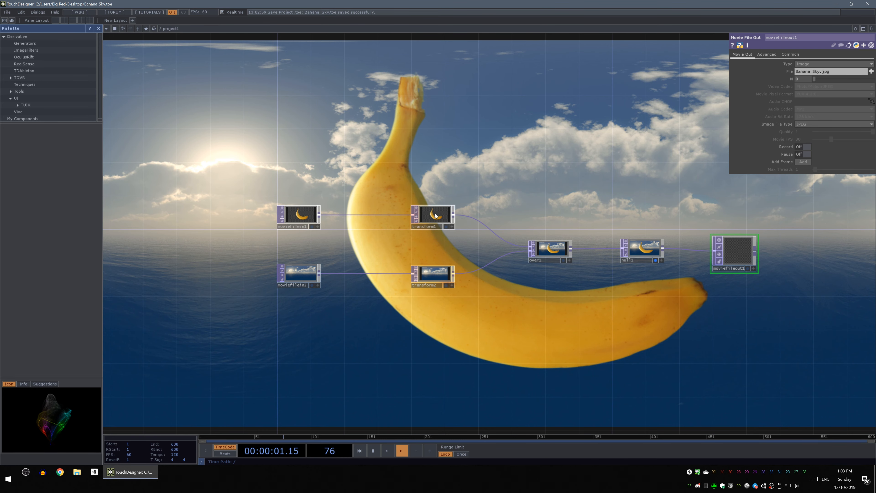
pyautogui.scroll(2, 445, 231)
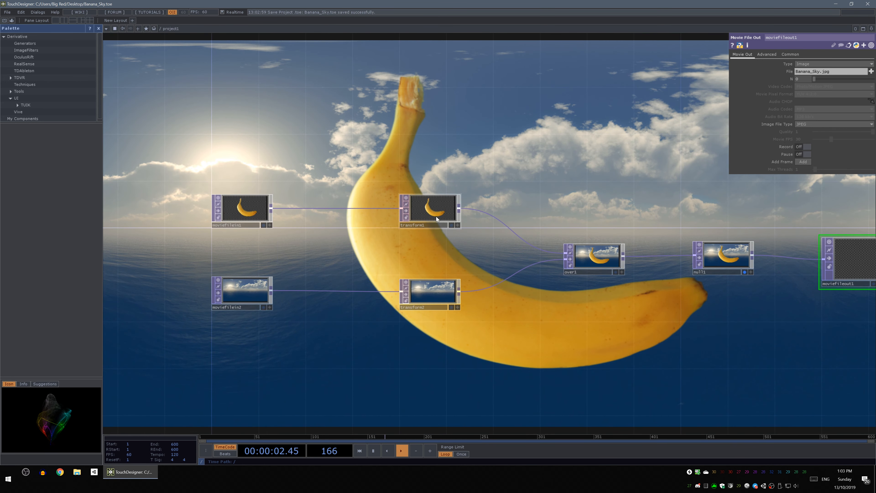
# Expand the Rotate parameter of the banana's transform1 and drive it with the Python expression absTime.seconds
pyautogui.click(429, 206)
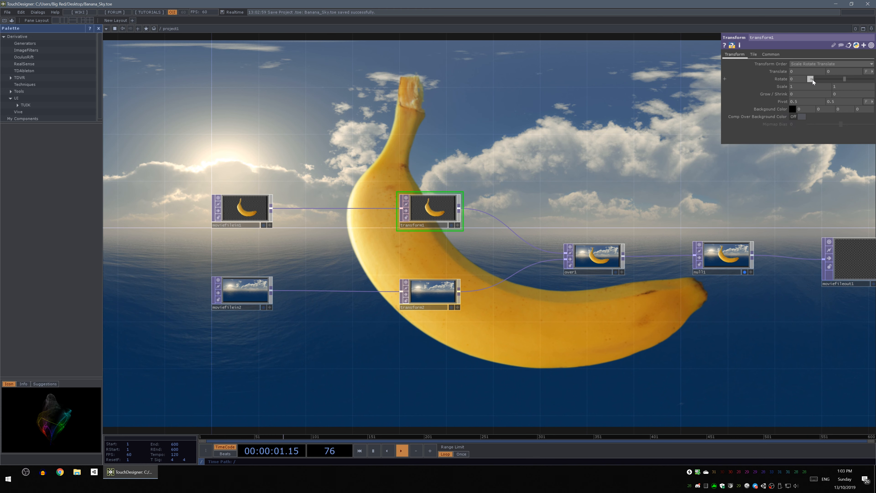
pyautogui.click(789, 79)
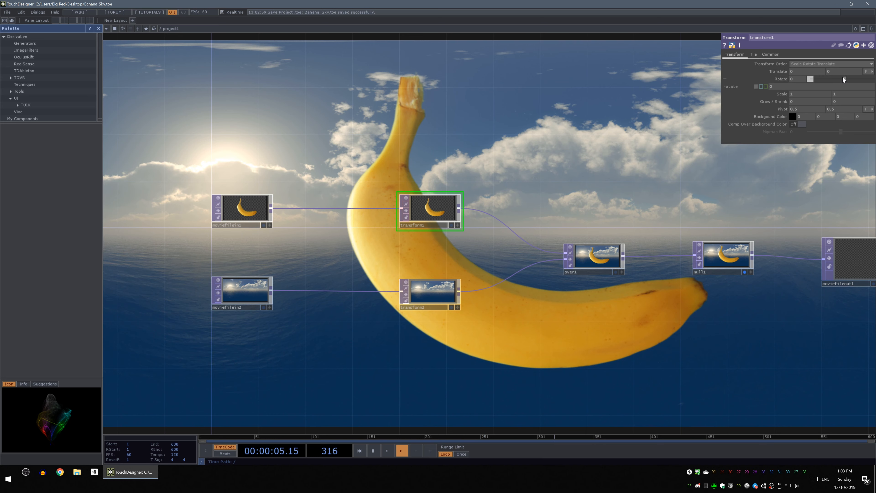
pyautogui.moveTo(845, 78); pyautogui.dragTo(869, 79)
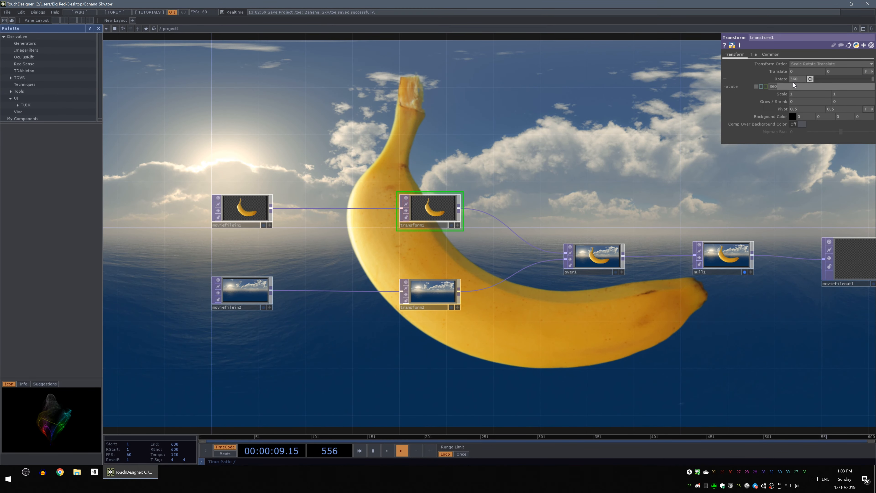
pyautogui.click(780, 79)
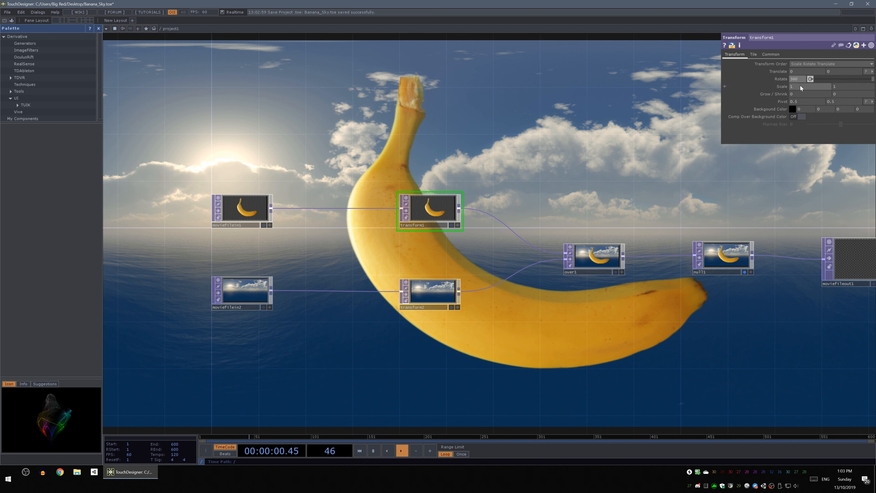
pyautogui.click(784, 78)
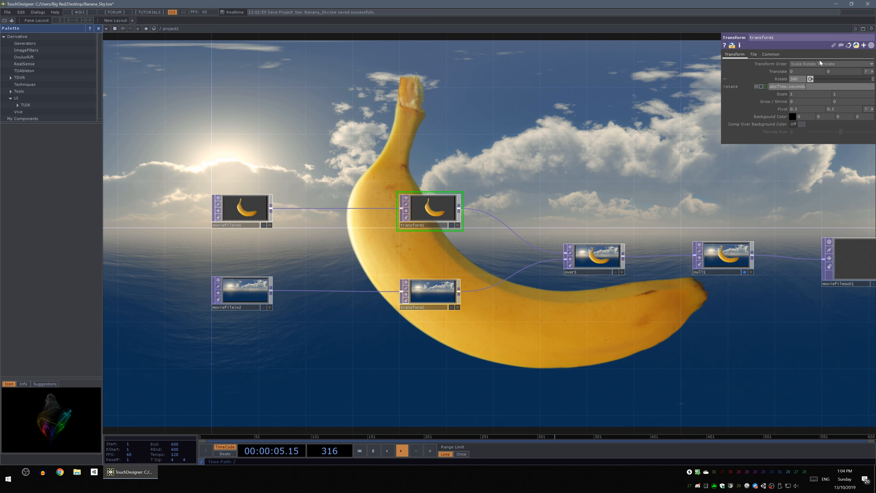
pyautogui.press('Return')
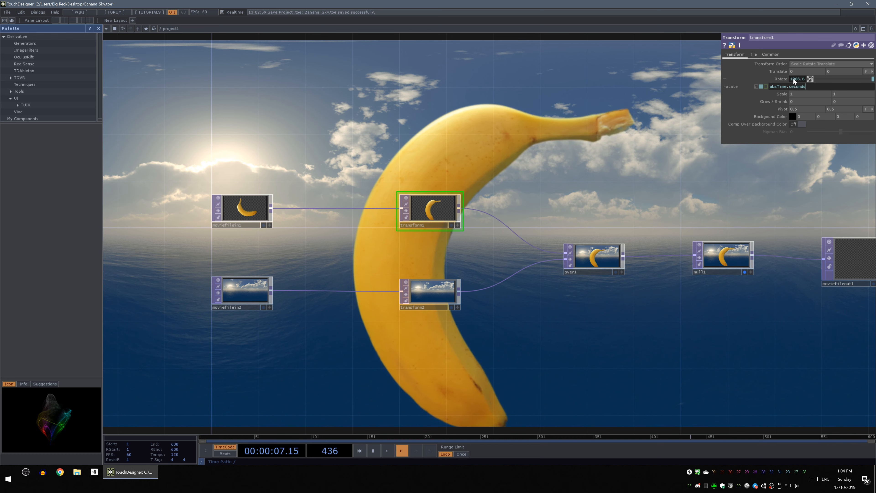
# Speed up the banana's rotation by extending its Rotate expression to absTime.seconds * 5
pyautogui.click(826, 88)
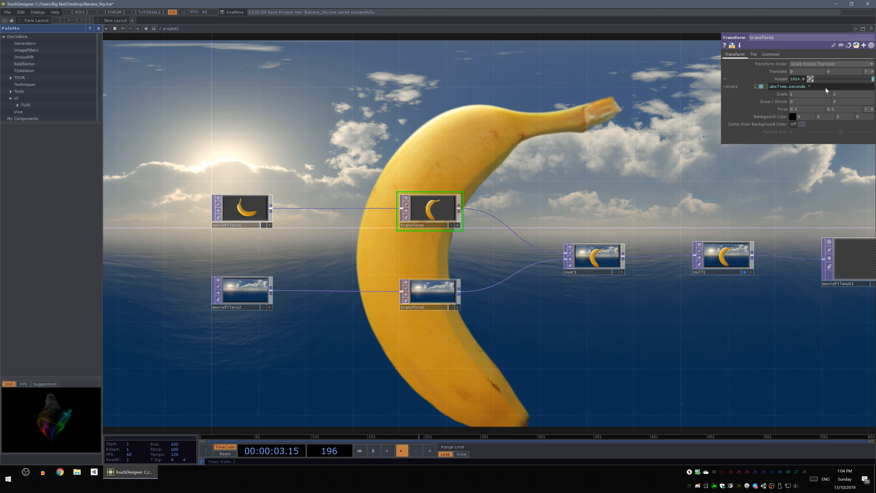
pyautogui.write('*')
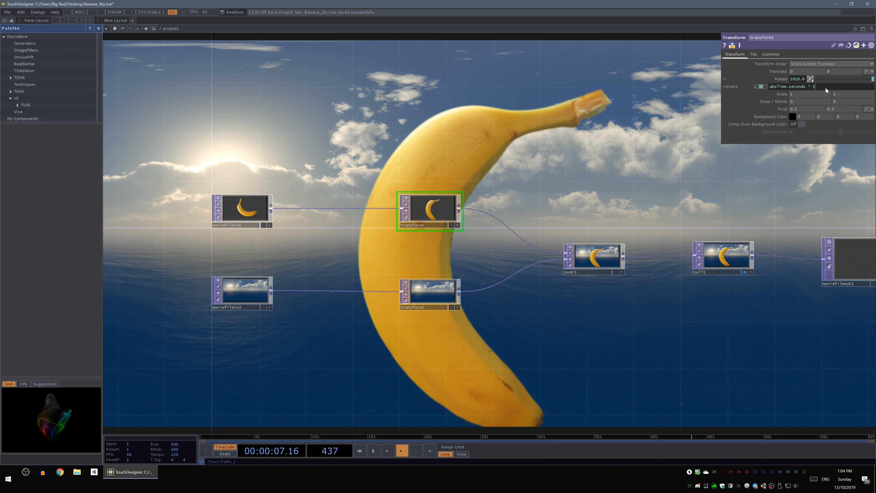
pyautogui.write(' 5')
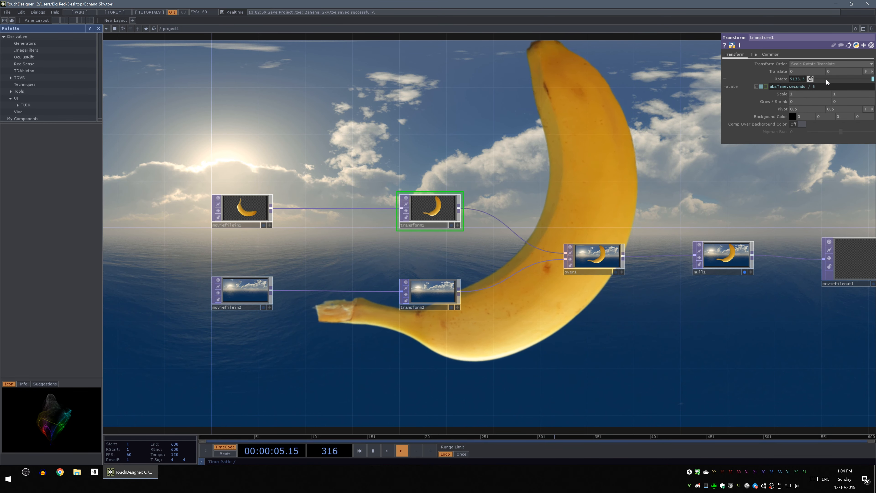
# Try dividing the time by 5 in the banana's Rotate expression, undo that, and multiply by -5 to reverse the spin
pyautogui.write('/')
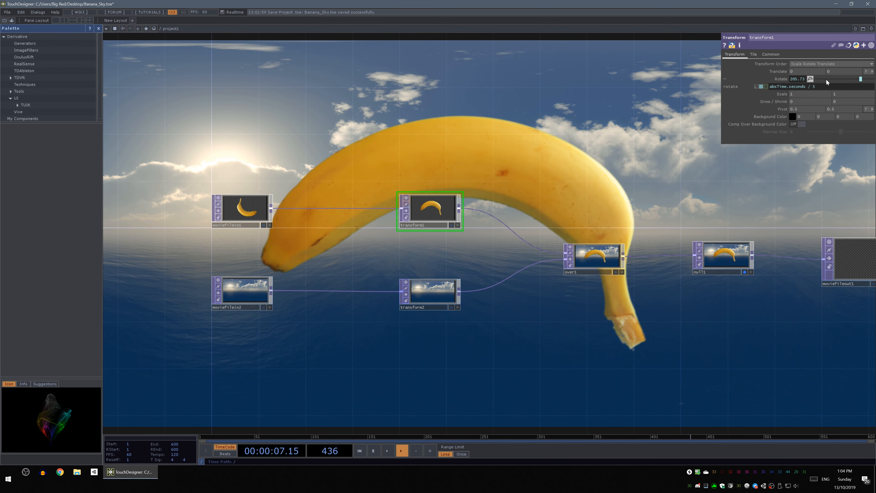
pyautogui.hotkey('ctrl', 'z')
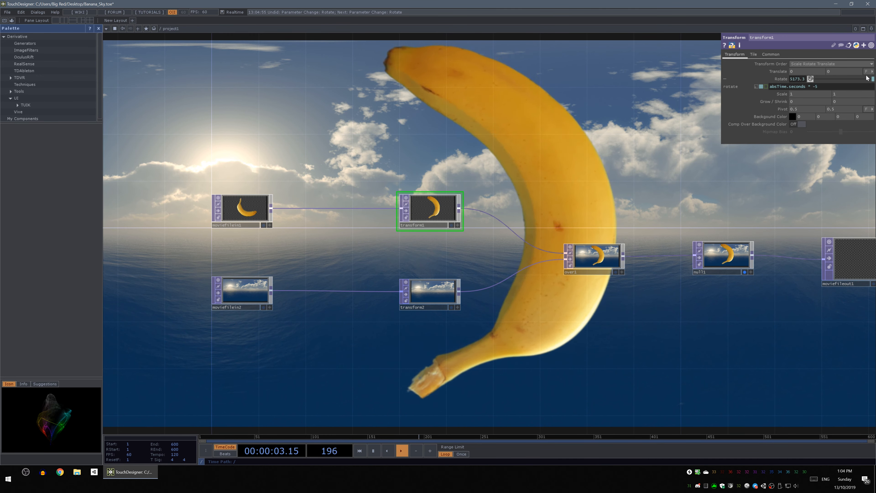
pyautogui.write('-')
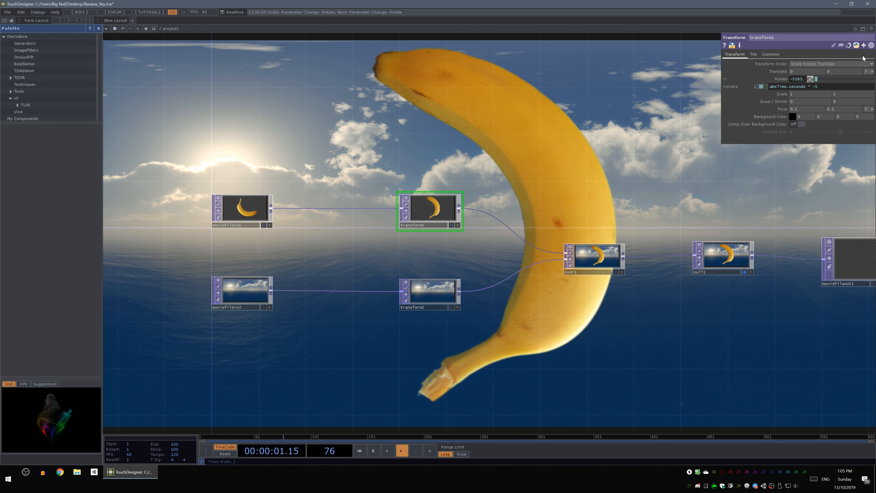
pyautogui.click(857, 48)
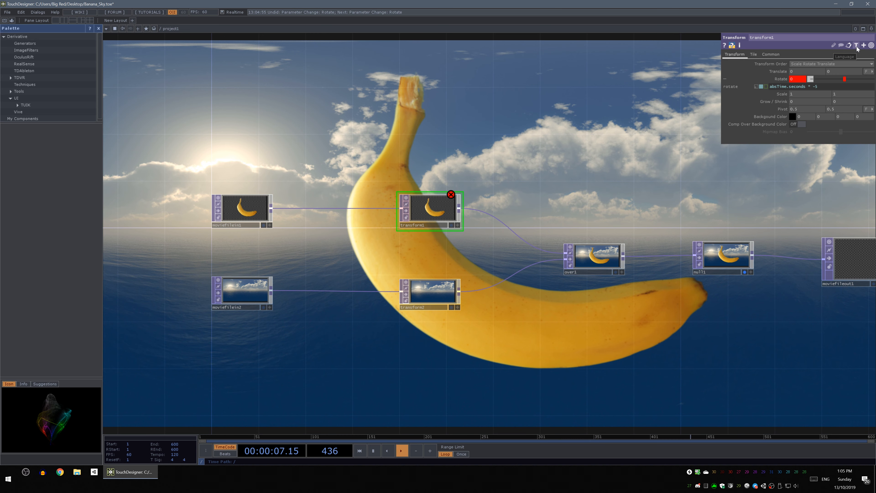
pyautogui.press('Return')
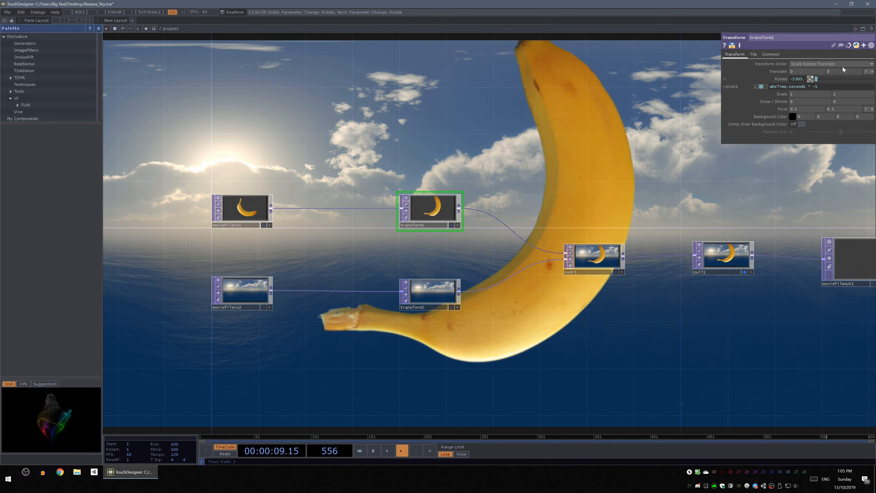
# Make the rotation multiplier positive and increase it, setting the Rotate expression to absTime.seconds * 10
pyautogui.click(814, 86)
pyautogui.press('BackSpace')
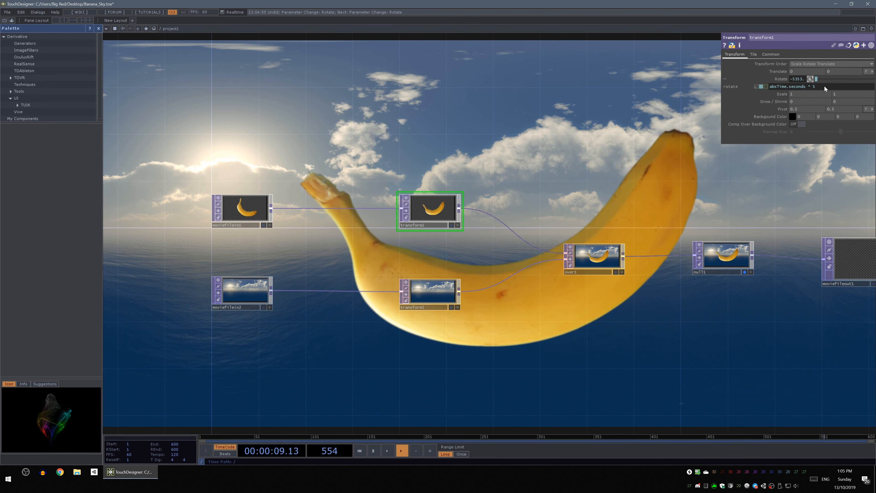
pyautogui.press('Return')
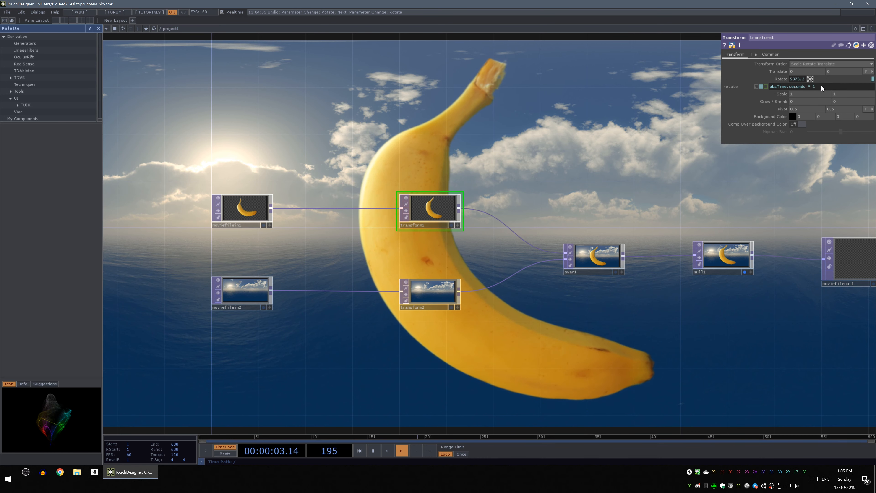
pyautogui.press('Return')
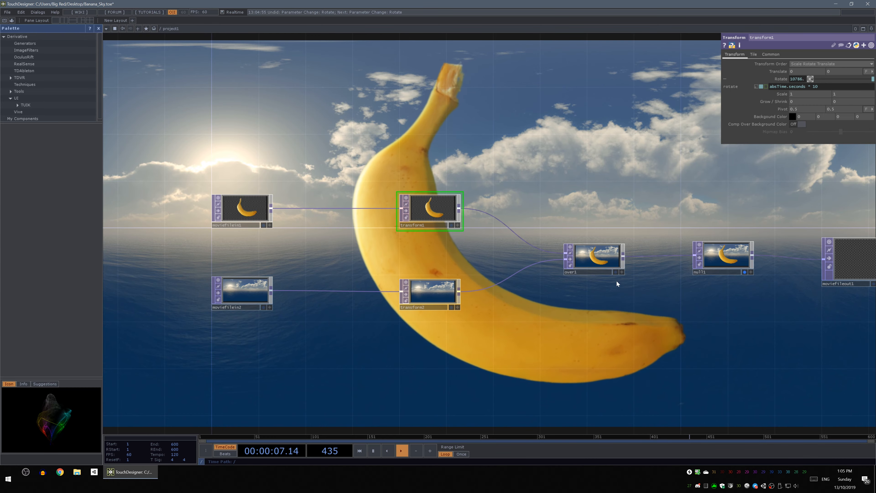
# Change the Movie File Out's type to Movie and set its output file to Banana_Sky.mov in the Desktop folder
pyautogui.moveTo(544, 323); pyautogui.dragTo(530, 321)
pyautogui.moveTo(622, 336); pyautogui.dragTo(551, 328)
pyautogui.scroll(-3, 538, 315)
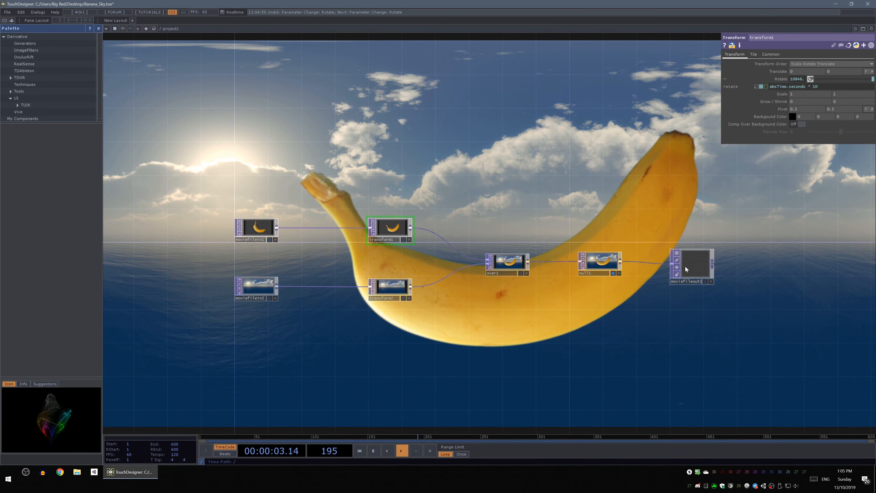
pyautogui.click(686, 269)
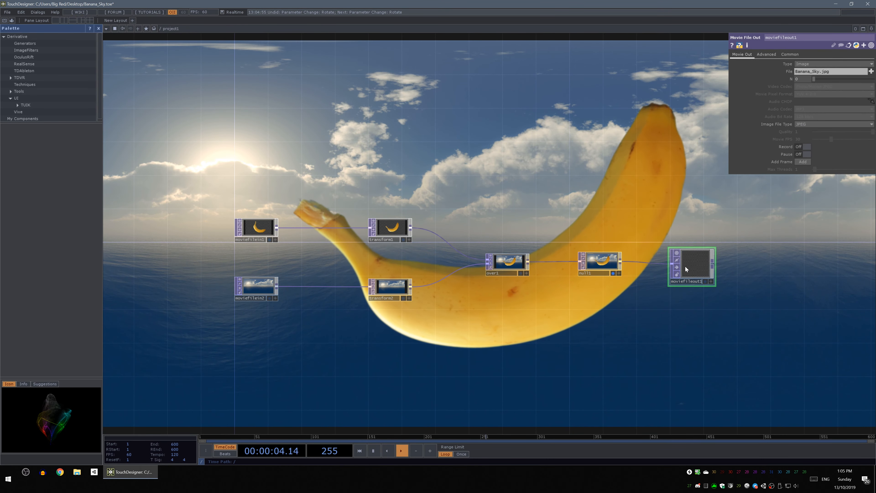
pyautogui.click(807, 65)
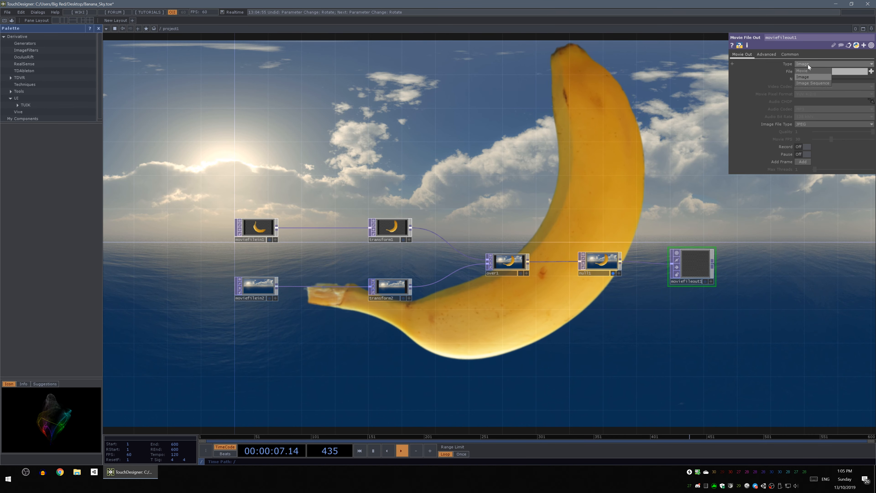
pyautogui.click(808, 70)
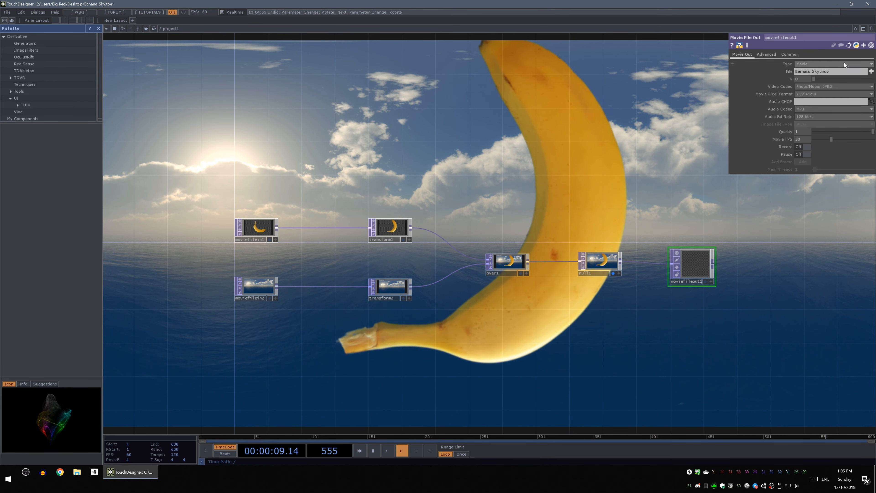
pyautogui.click(871, 73)
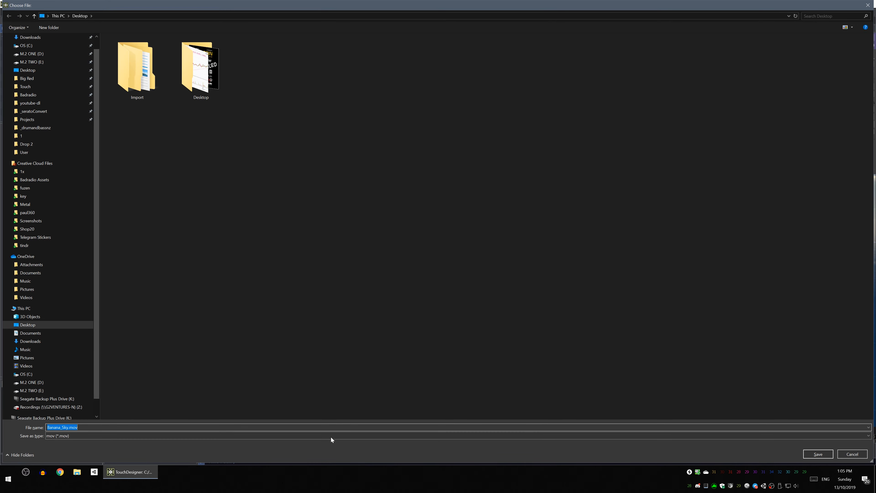
pyautogui.click(815, 454)
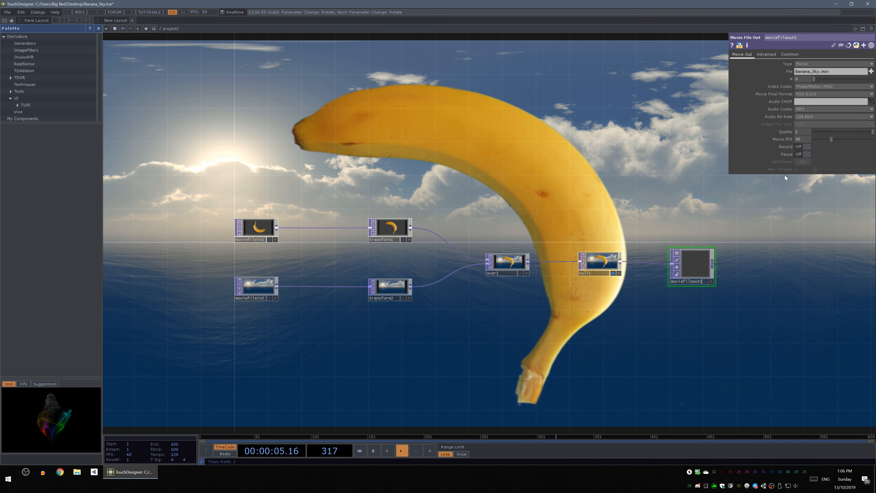
# Set the video codec to MPEG 4 (Part 2) and export the animation by switching Record on and back off
pyautogui.click(809, 86)
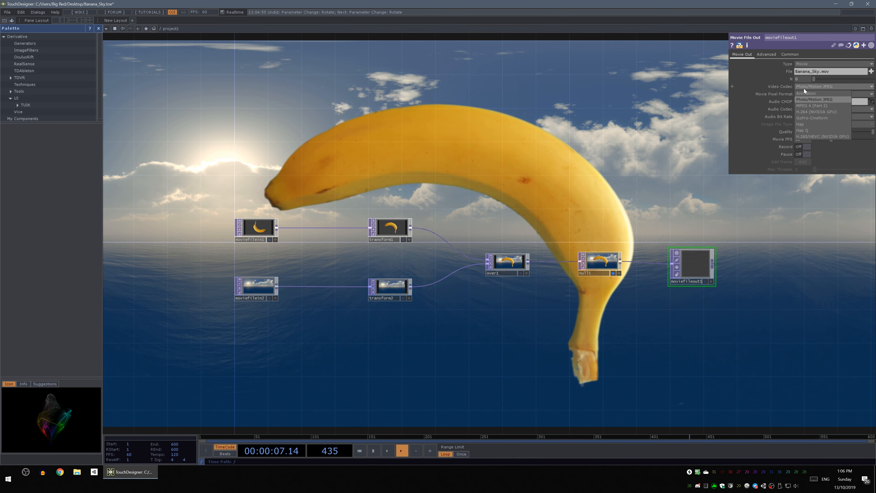
pyautogui.click(830, 104)
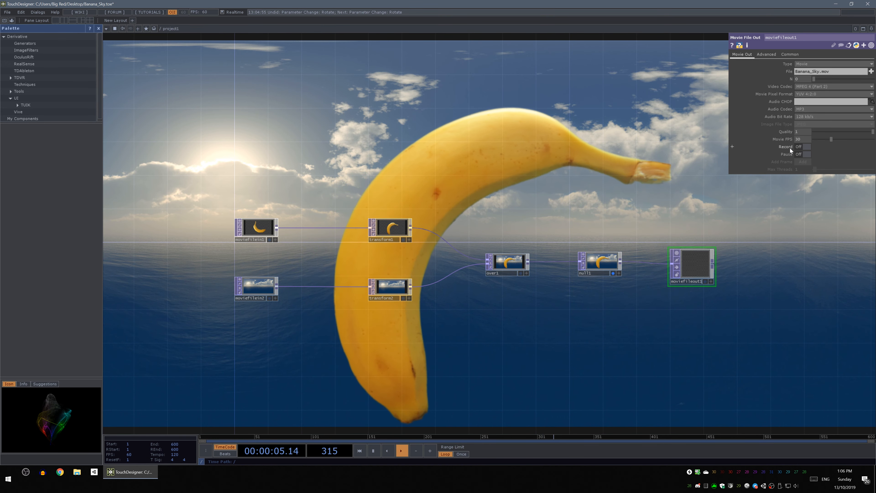
pyautogui.click(804, 148)
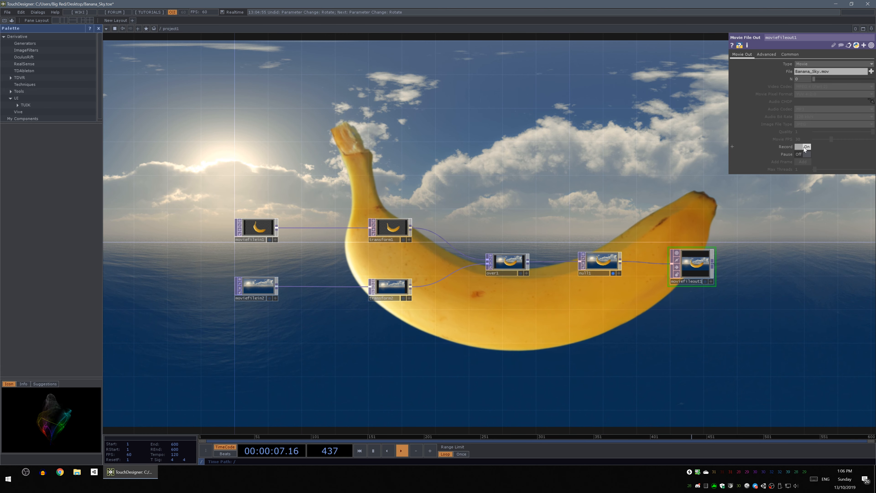
pyautogui.click(804, 147)
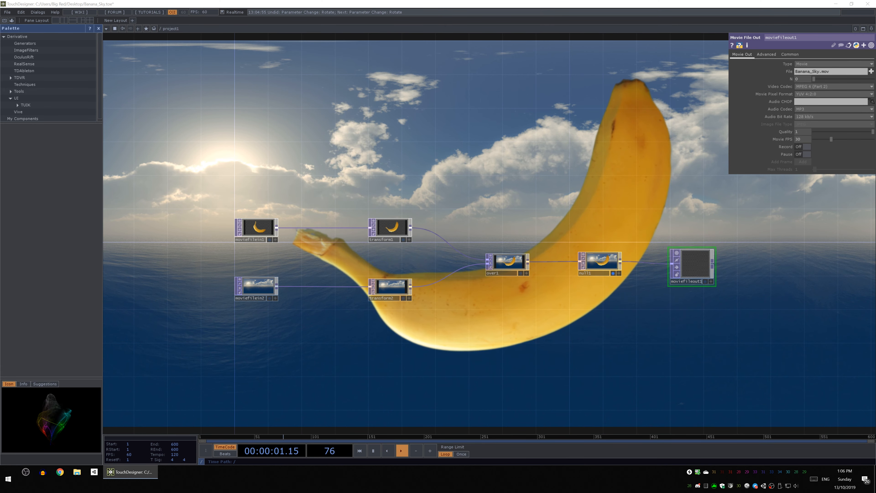
# Switch to File Explorer, play the exported Banana_Sky.mov from the Desktop in Films & TV, and close both windows
pyautogui.moveTo(875, 76); pyautogui.dragTo(278, 45)
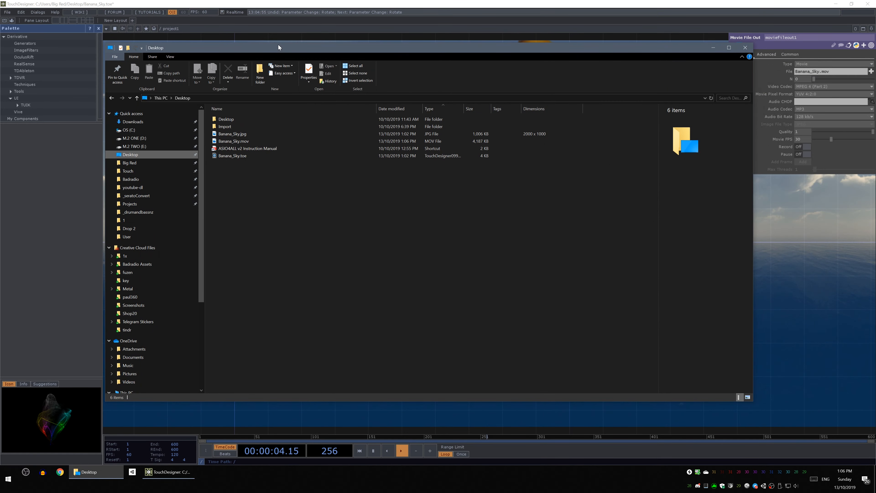
pyautogui.click(235, 141)
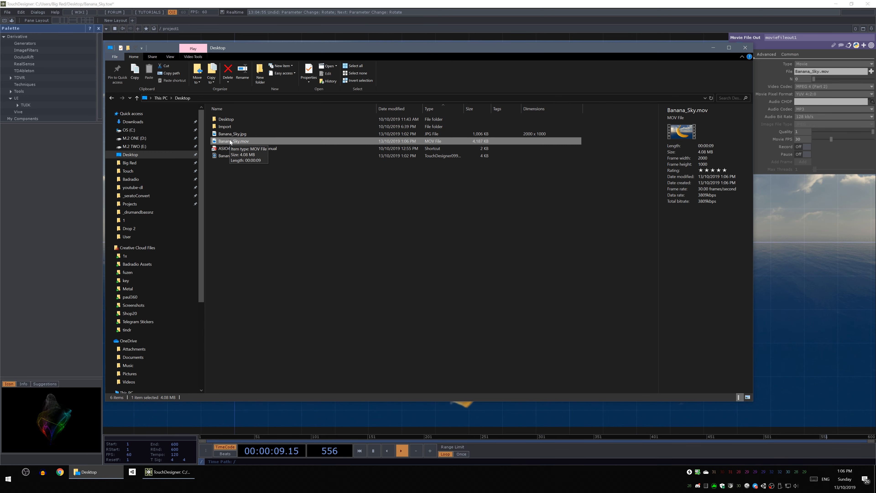
pyautogui.doubleClick(230, 141)
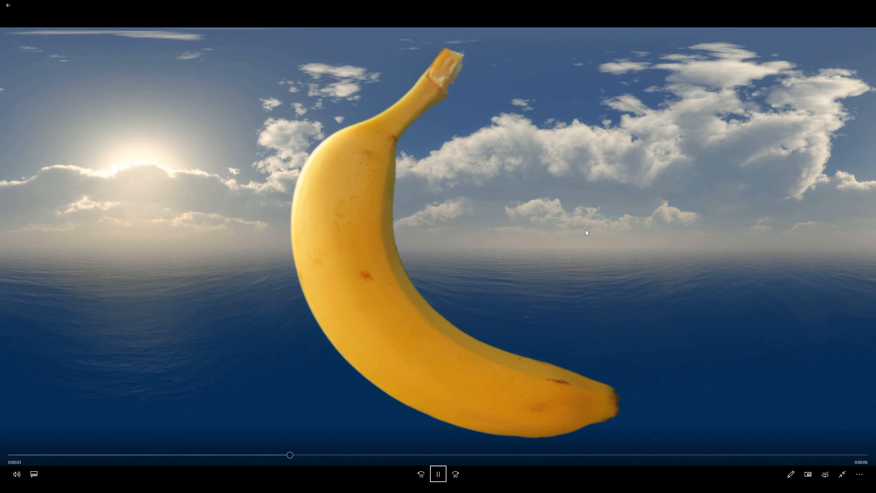
pyautogui.press('Escape')
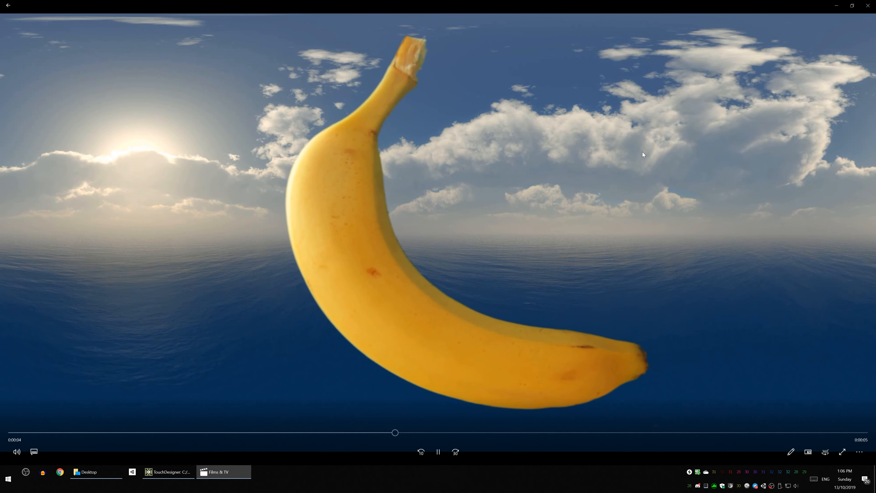
pyautogui.click(863, 5)
pyautogui.click(748, 49)
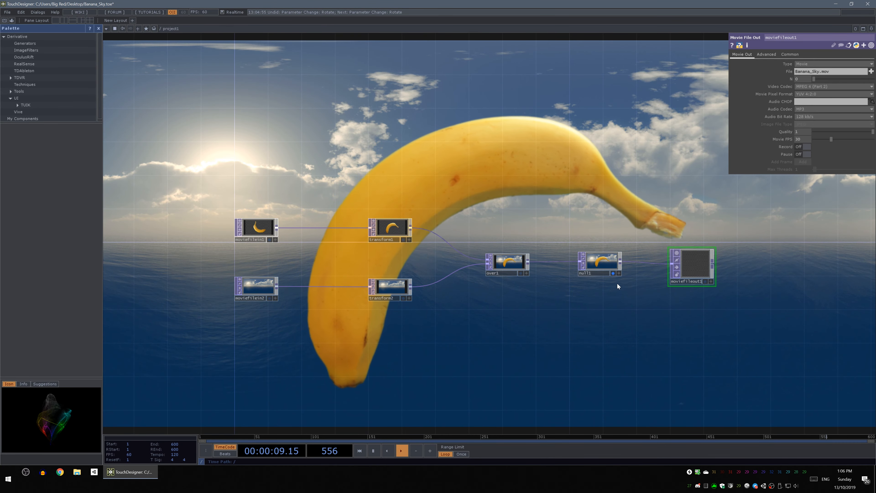
# Inspect the operator information of moviefilein1, the banana's Movie File In TOP
pyautogui.scroll(3, 616, 278)
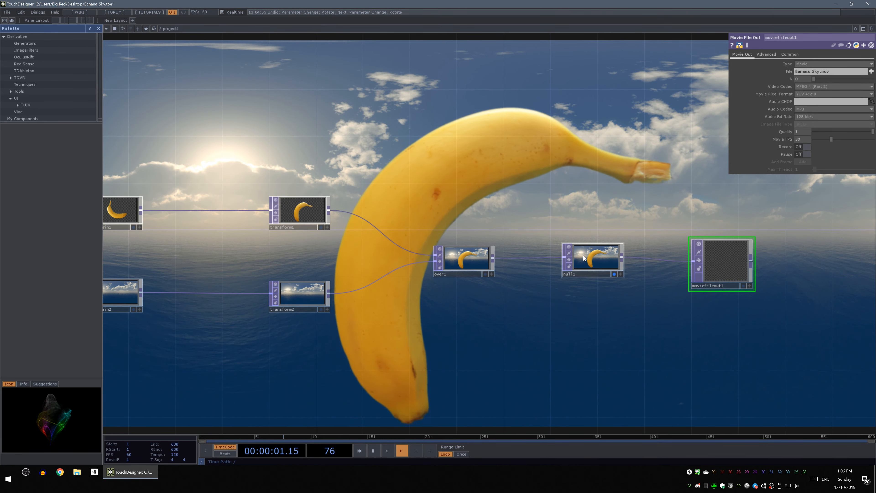
pyautogui.moveTo(591, 259); pyautogui.dragTo(609, 266, button='middle')
pyautogui.moveTo(401, 352); pyautogui.dragTo(445, 359)
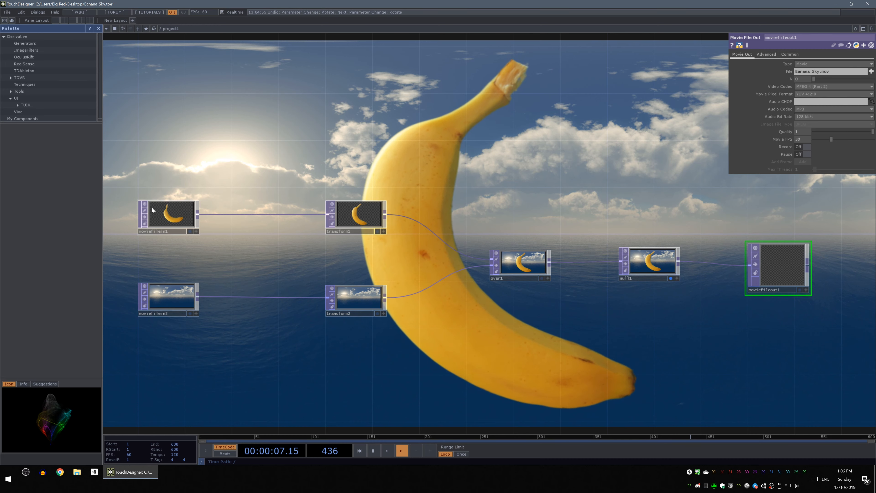
pyautogui.moveTo(158, 213); pyautogui.dragTo(182, 217, button='middle')
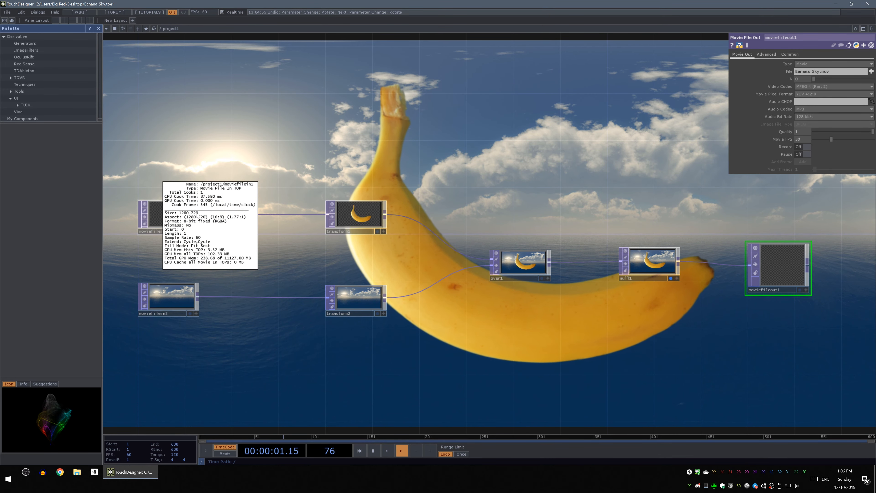
# Inspect the operator information of the ocean's Movie File In TOP, both Transform TOPs and the Over TOP in the network
pyautogui.moveTo(185, 261); pyautogui.dragTo(185, 338, button='middle')
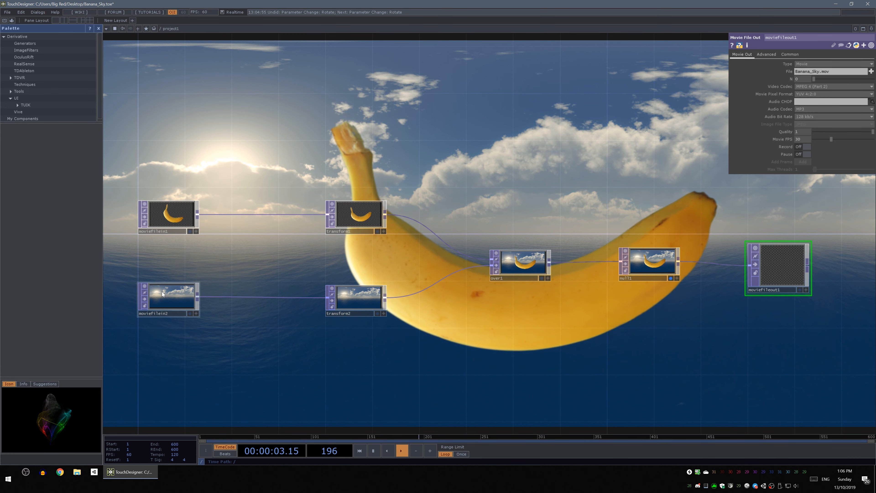
pyautogui.moveTo(163, 294); pyautogui.dragTo(240, 363, button='middle')
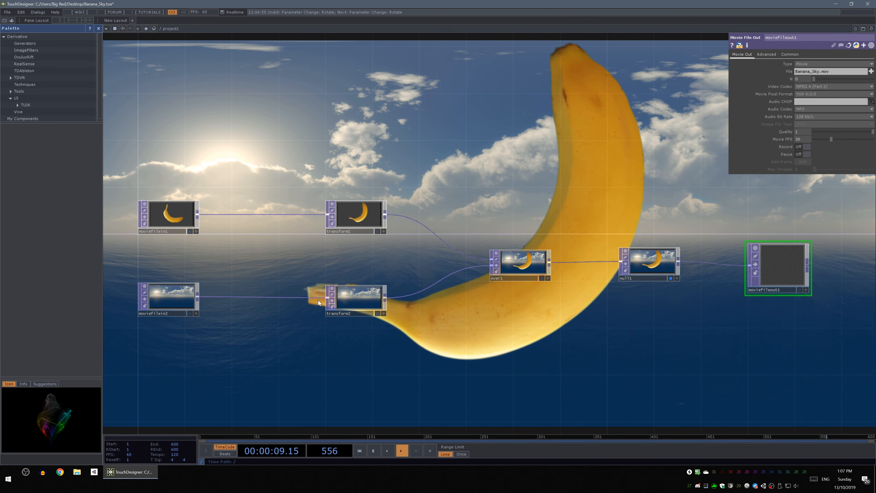
pyautogui.moveTo(360, 301); pyautogui.dragTo(354, 299, button='middle')
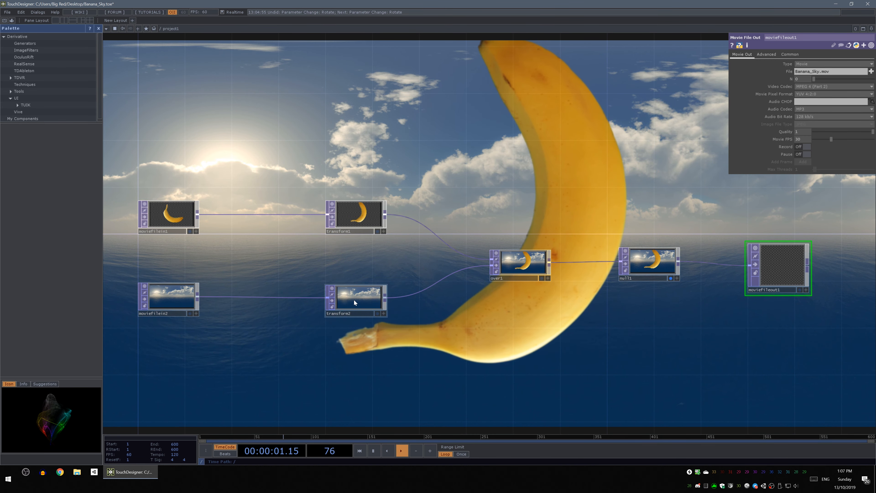
pyautogui.moveTo(355, 218); pyautogui.dragTo(355, 217, button='middle')
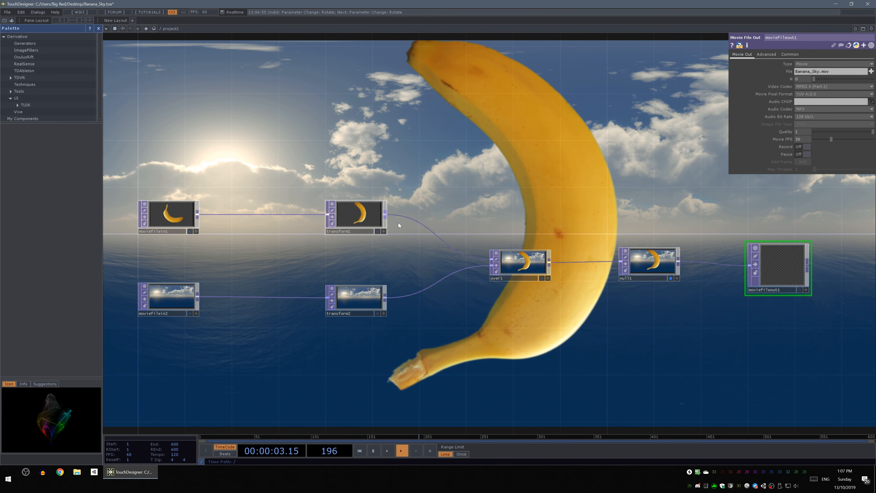
pyautogui.moveTo(513, 266); pyautogui.dragTo(512, 267, button='middle')
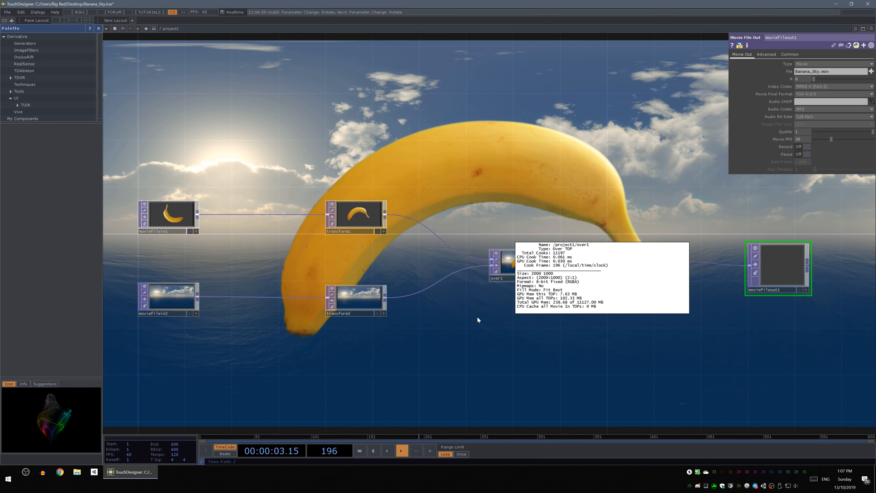
pyautogui.moveTo(478, 319); pyautogui.dragTo(449, 294, button='middle')
pyautogui.moveTo(366, 220); pyautogui.dragTo(350, 217, button='middle')
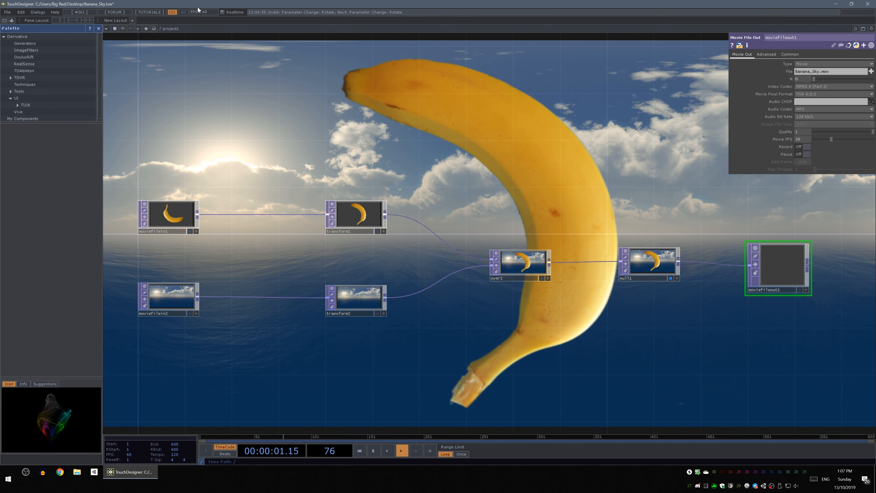
pyautogui.scroll(-3, 520, 179)
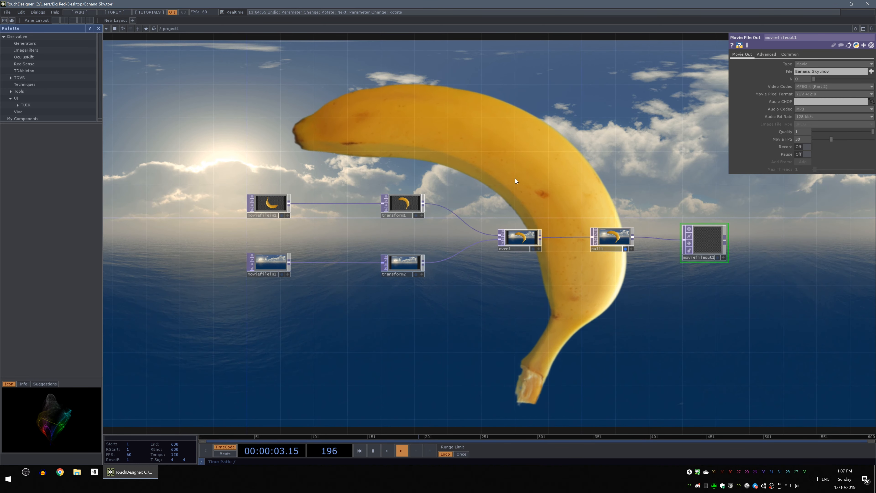